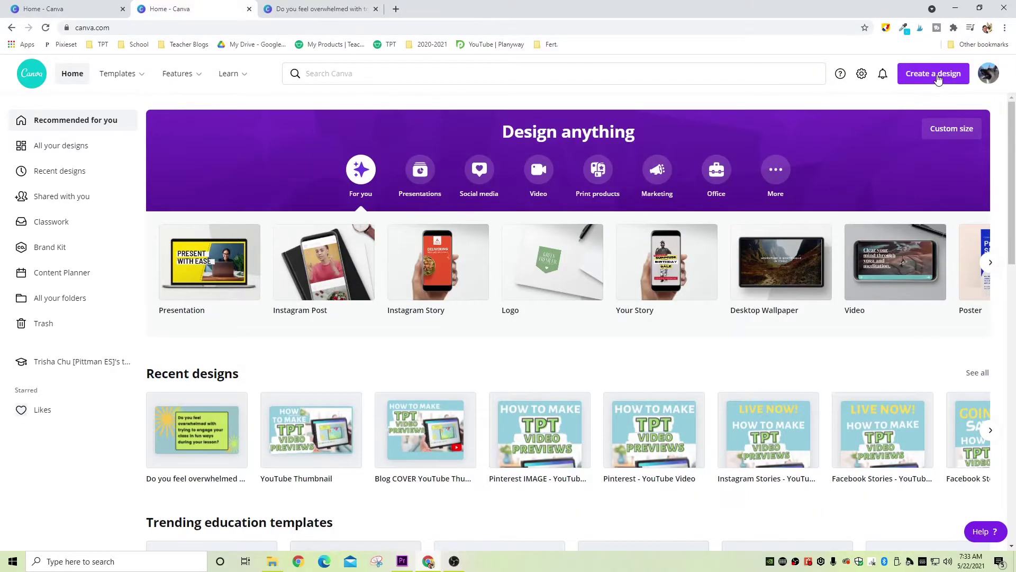
- Create a new blank slideshow video design by searching the design types for "slideshow"
click(931, 73)
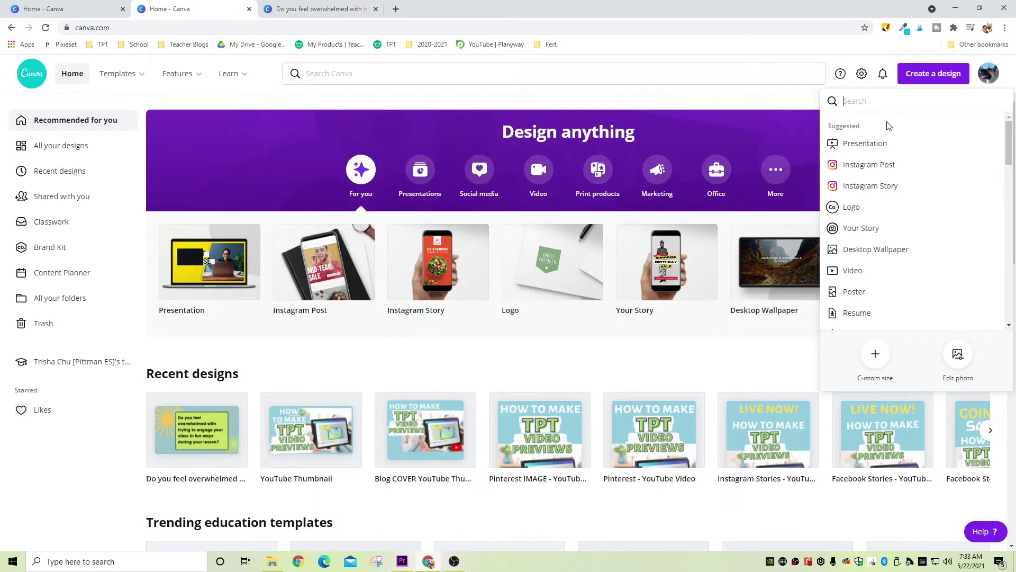
text(slidesh)
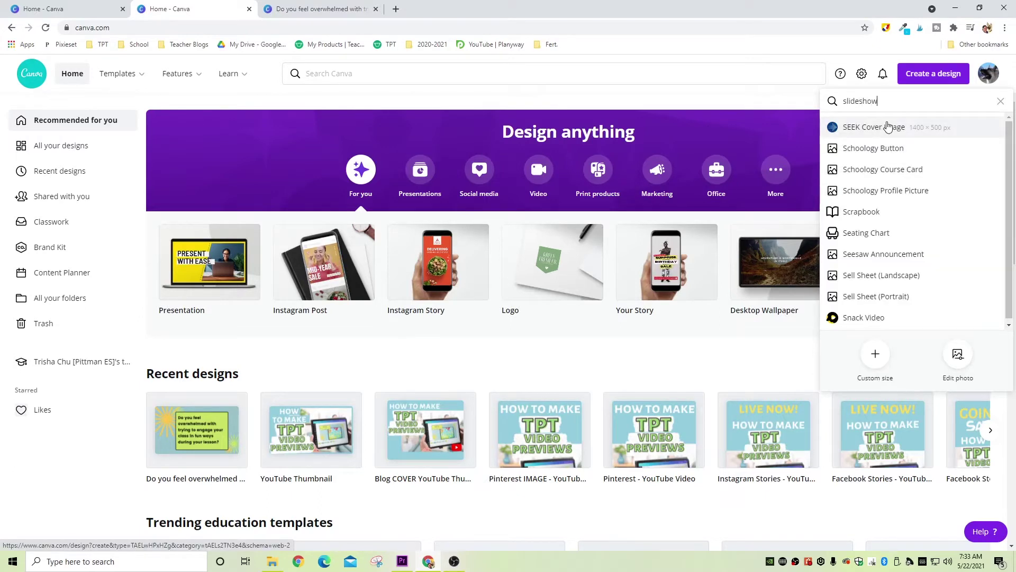
text(ow)
click(894, 153)
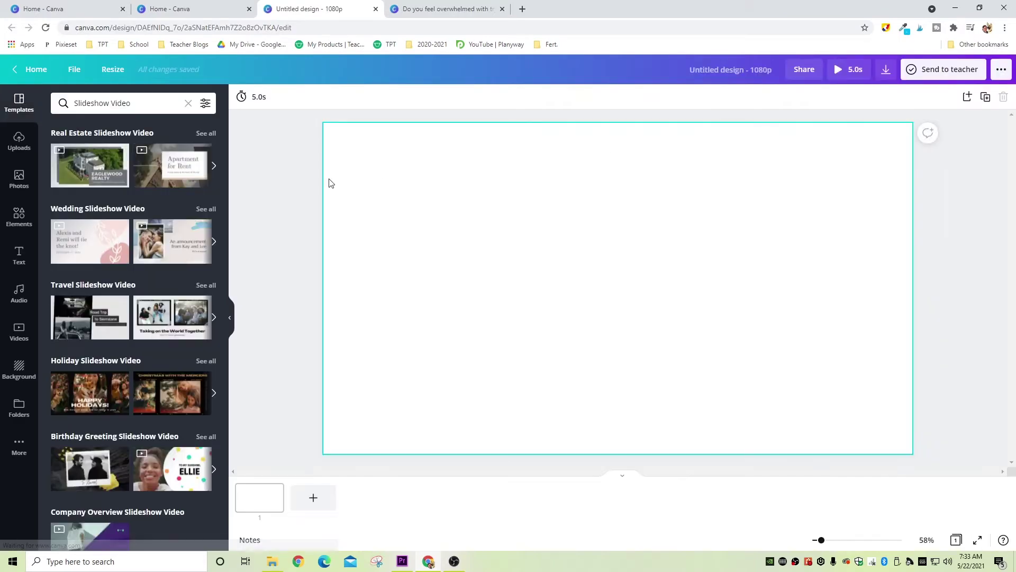
- Open the Yellow Cyan and Pink Pop Frames Love Slideshow template and apply its "Celebrating" title layout to page 1
scroll(149, 290, down, 8)
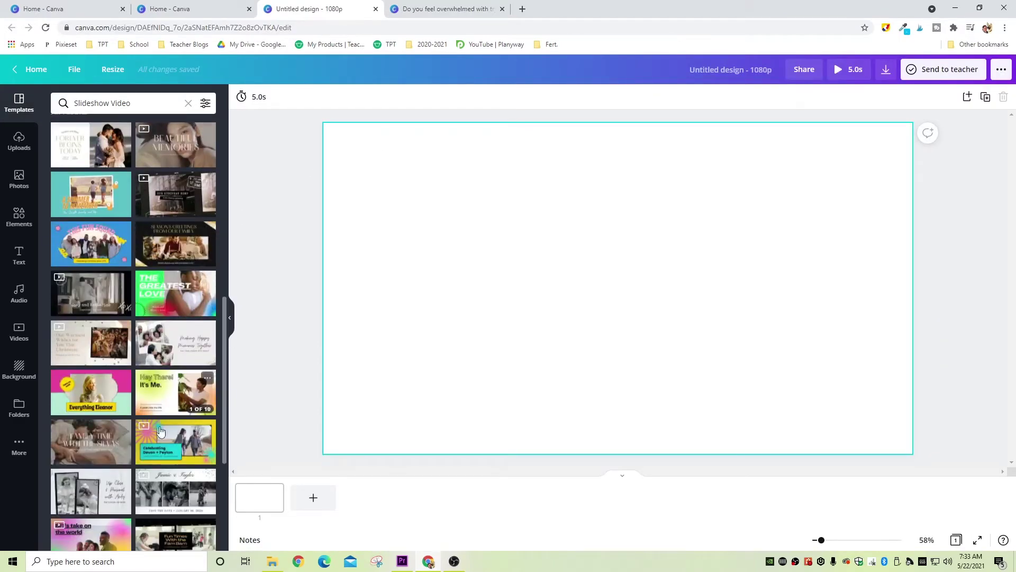
click(182, 446)
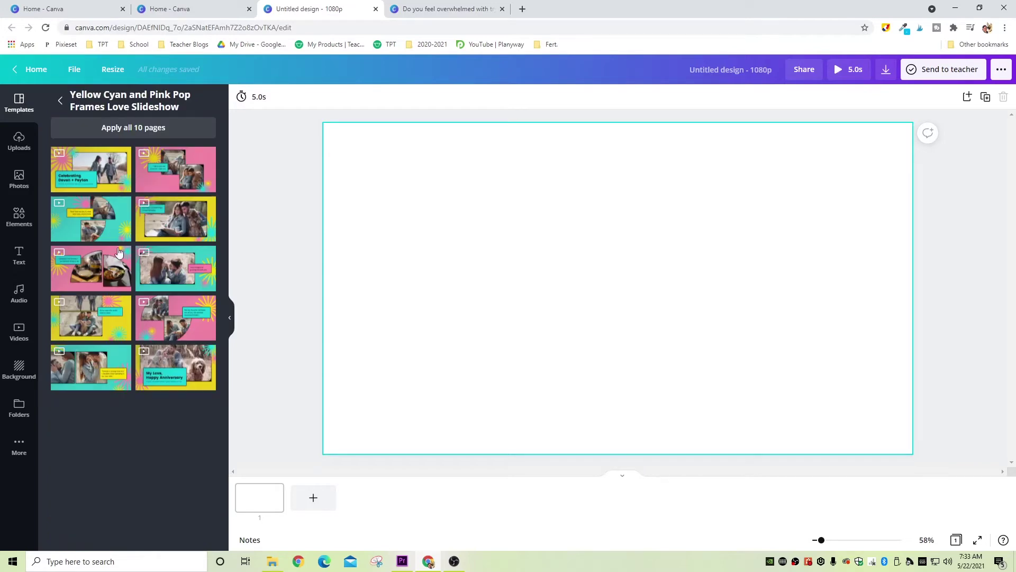
click(100, 164)
- Add pages 2 to 4 using the template's "special dates", "growing old with you" and "Happy Anniversary" layouts
click(313, 497)
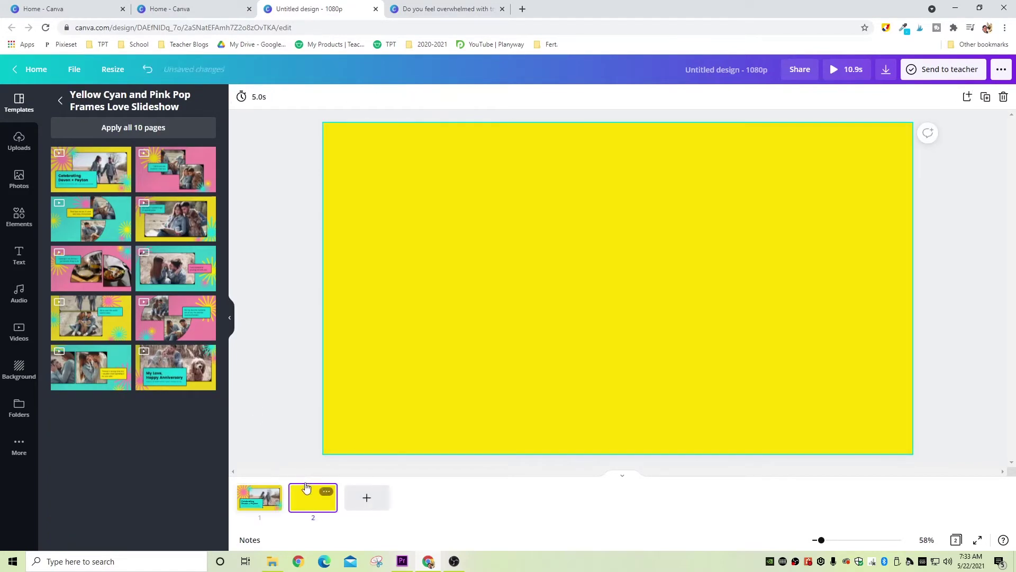
click(184, 229)
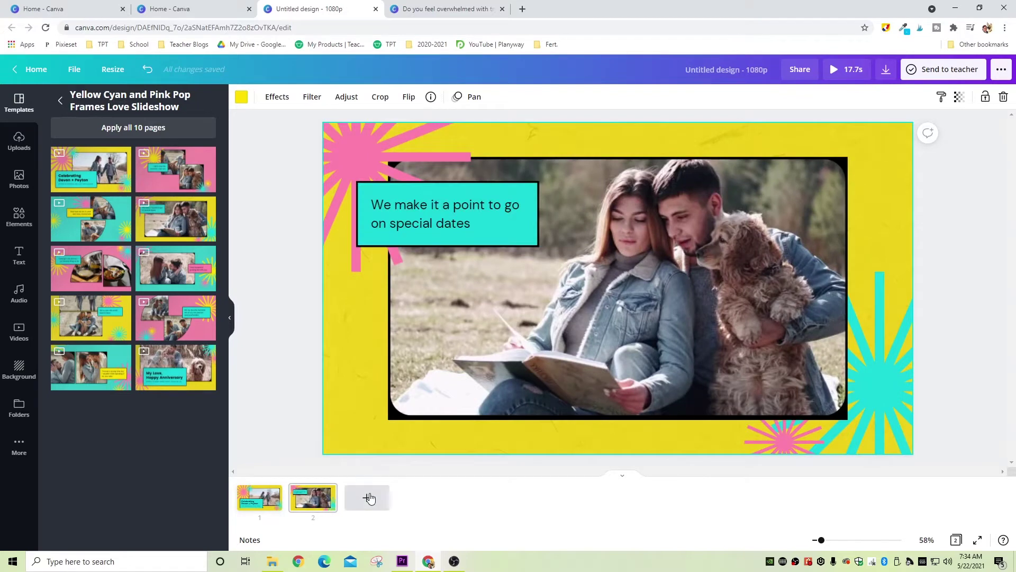
click(369, 498)
click(175, 270)
click(421, 497)
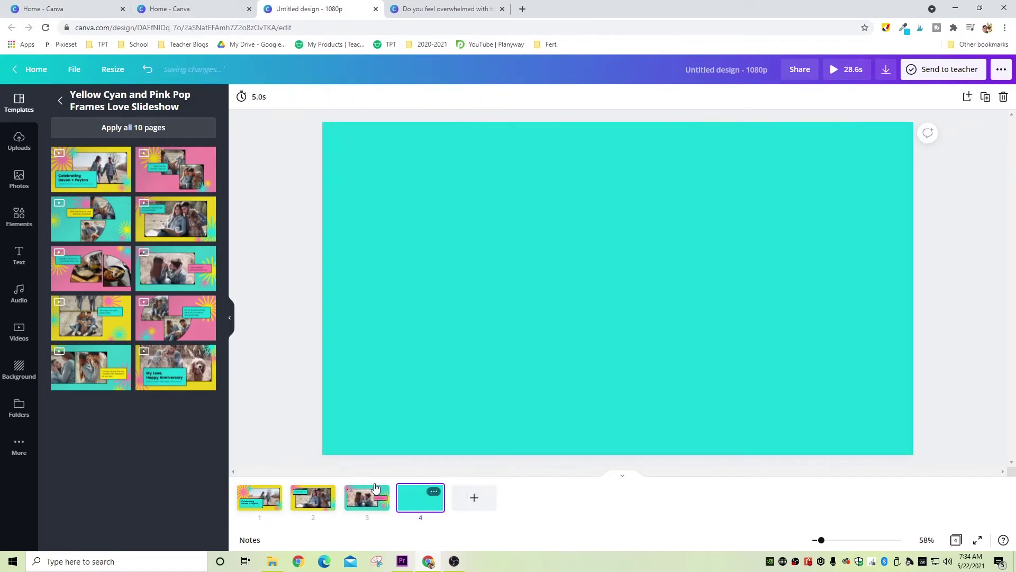
click(182, 365)
- Add pages 5 to 7 using the "Celebrating", "growing old with you" and "Happy Anniversary" layouts again
click(474, 498)
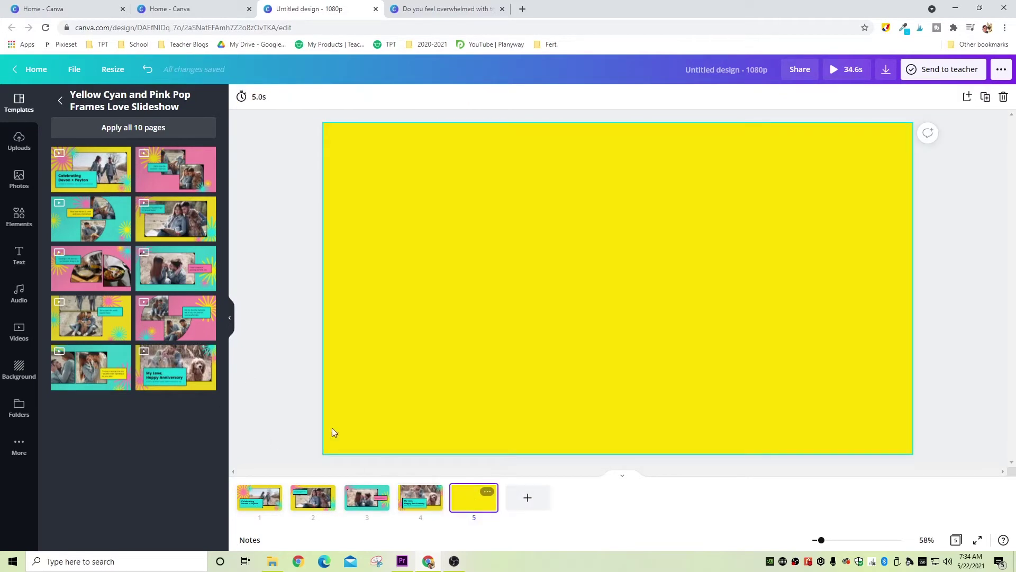
click(91, 169)
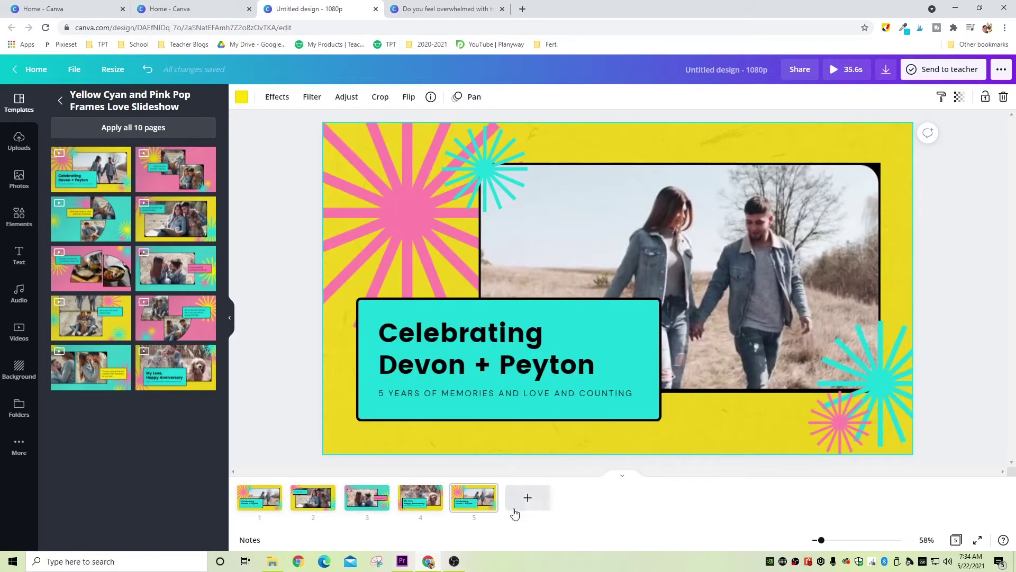
click(532, 501)
click(174, 270)
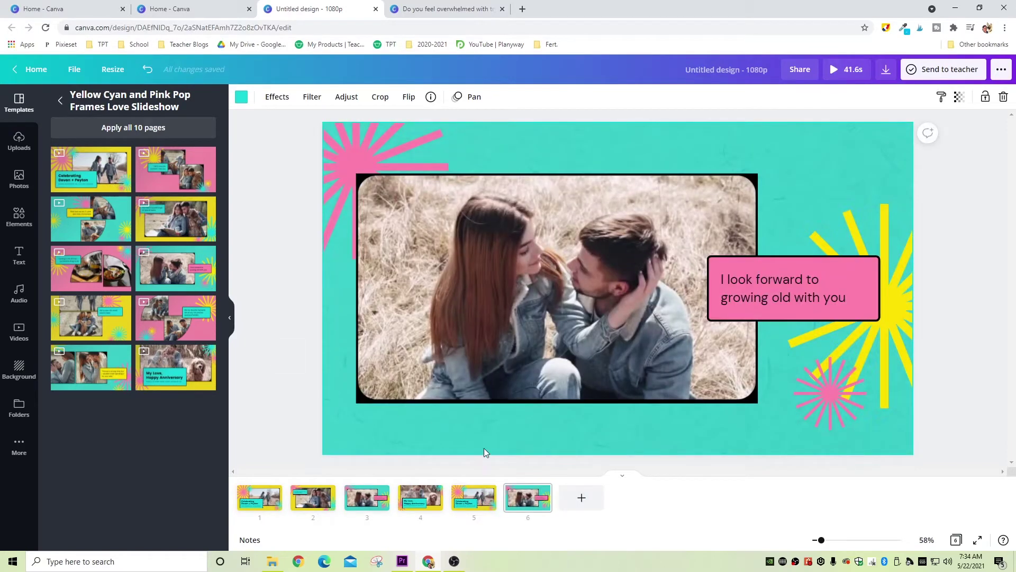
click(583, 502)
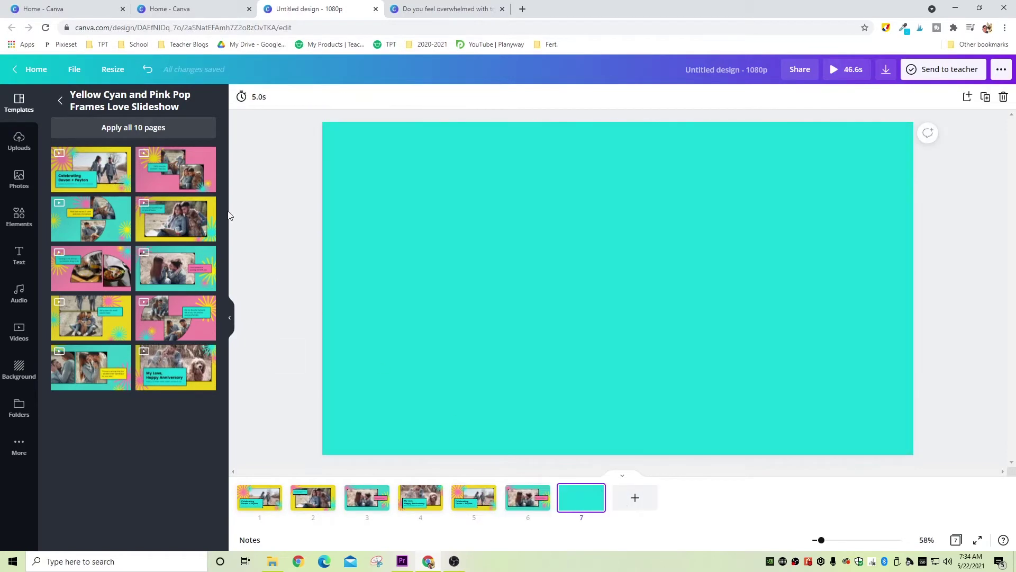
click(180, 369)
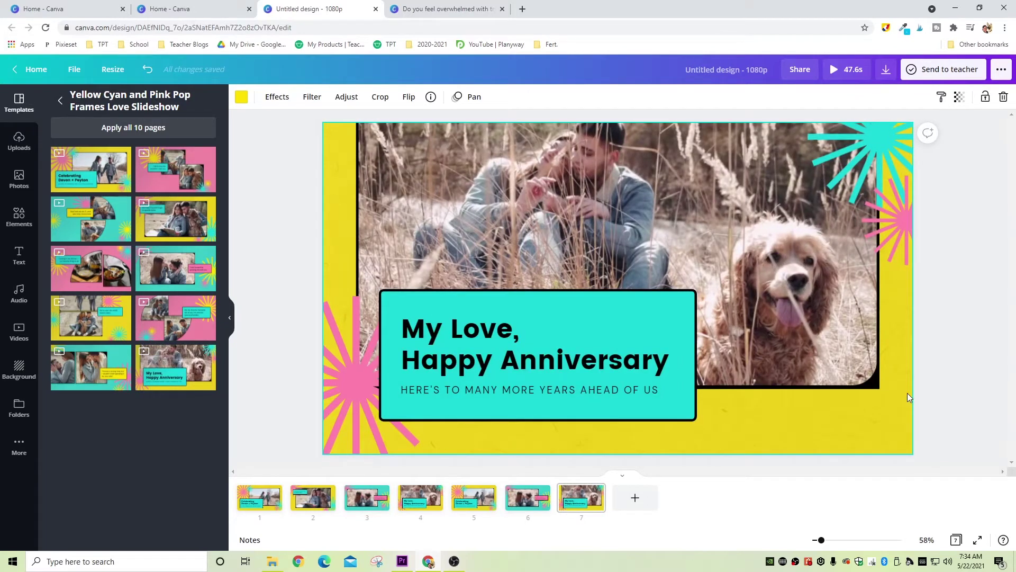
- Recolour the yellow background of page 1 to 93cddd and apply the change to all pages
click(250, 495)
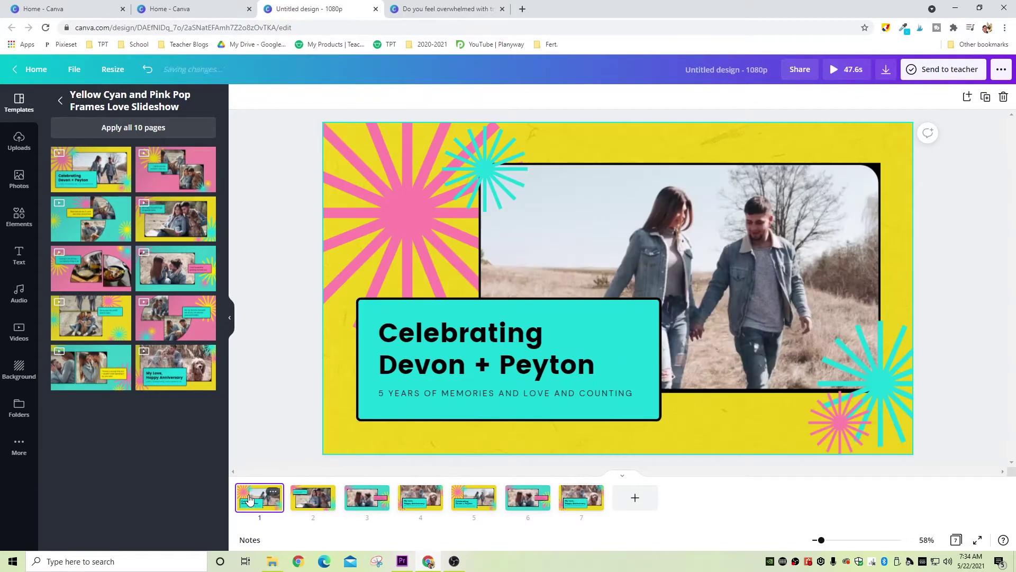
click(334, 383)
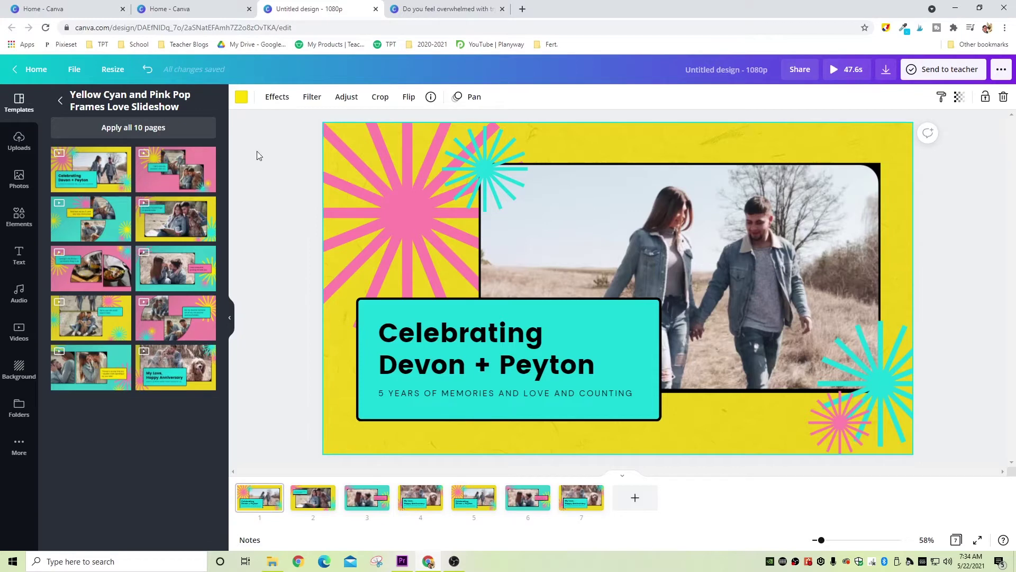
click(241, 98)
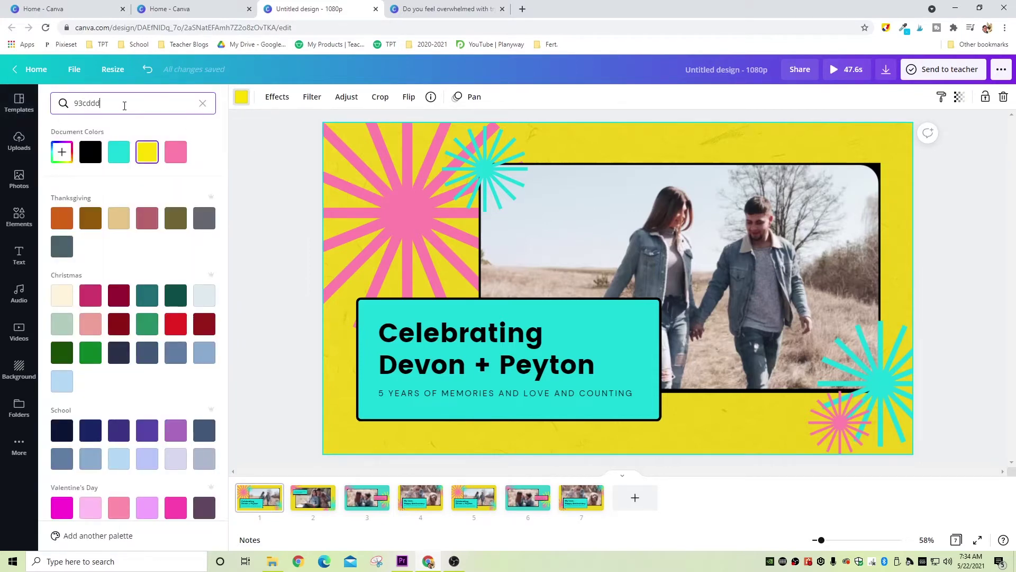
click(62, 152)
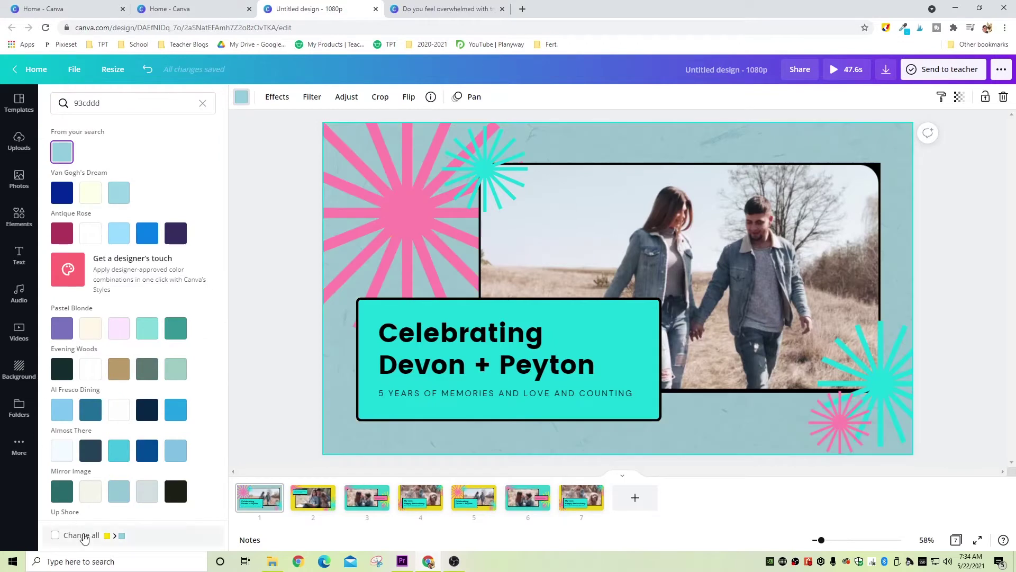
click(55, 535)
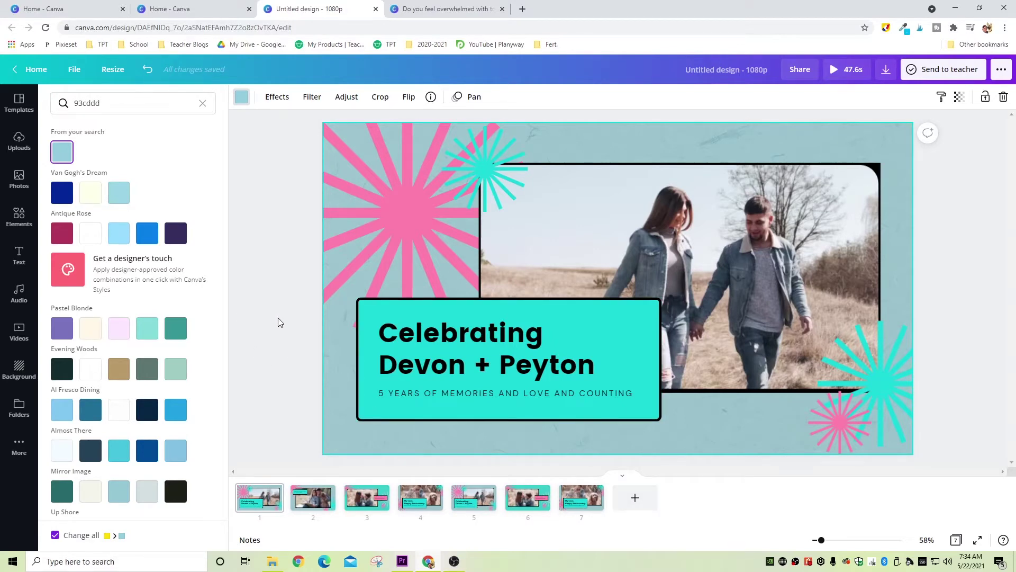
- Recolour the large pink sunburst to the golden yellow of the Sun Ready palette and replace pink throughout the design
click(389, 233)
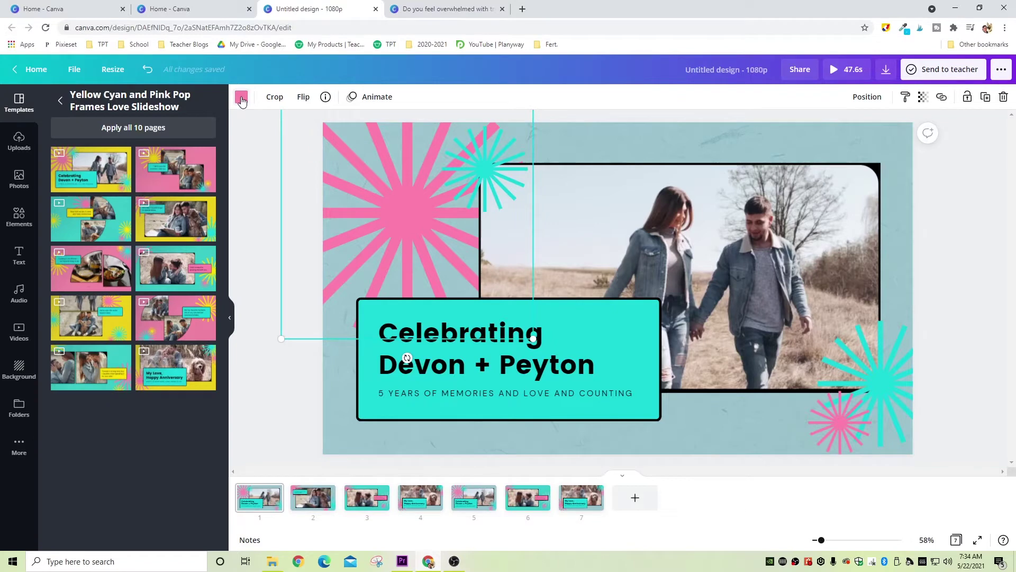
click(241, 98)
scroll(156, 376, down, 10)
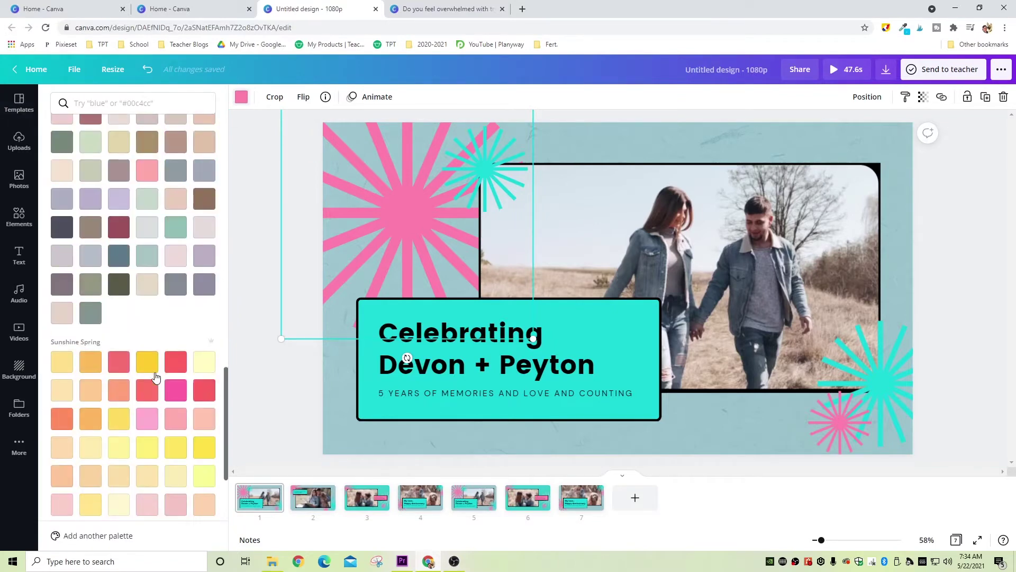
scroll(156, 377, down, 5)
click(69, 343)
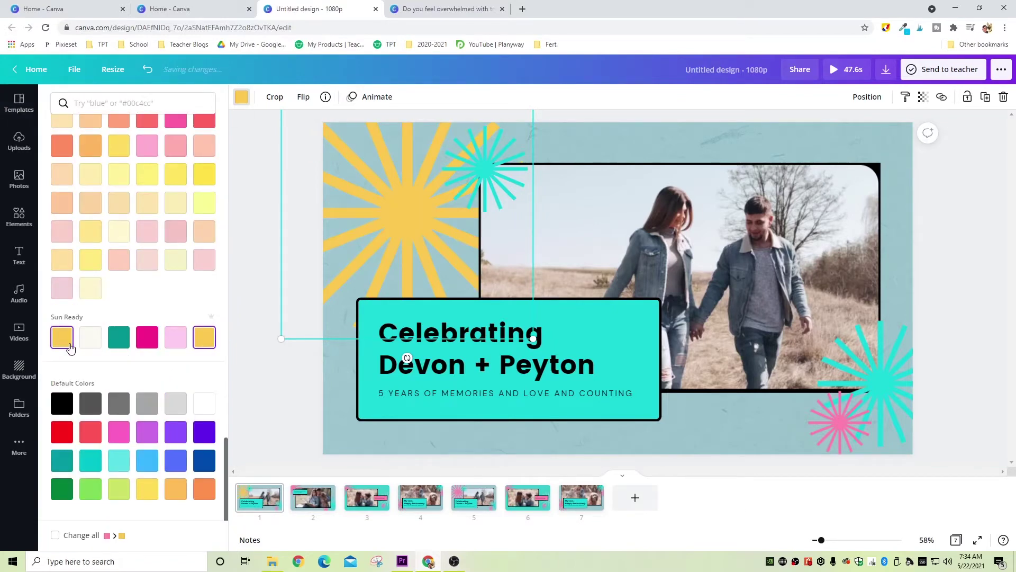
click(55, 535)
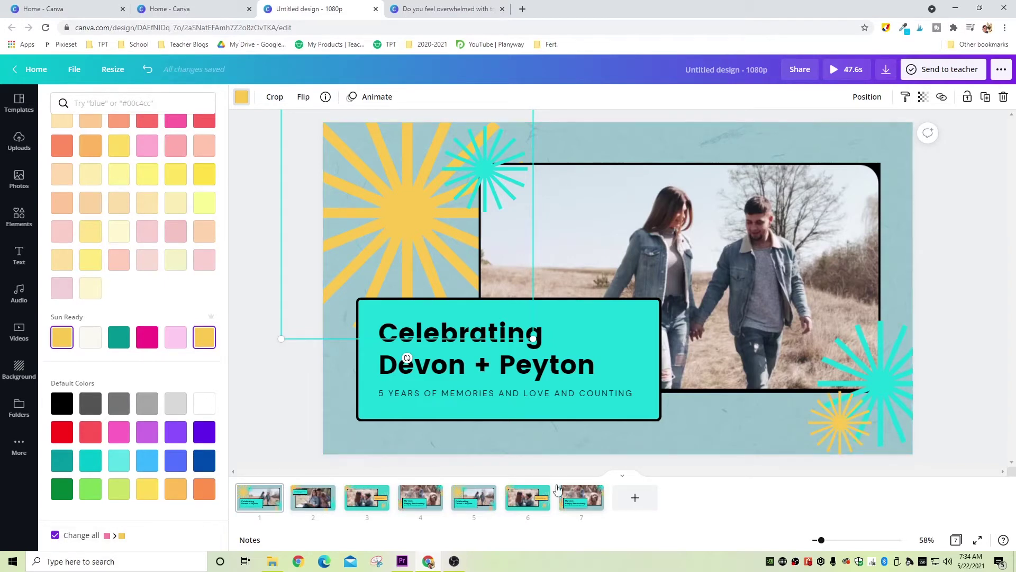
- Recolour the turquoise title box on page 1 to the default lime green and replace turquoise throughout the design
click(529, 405)
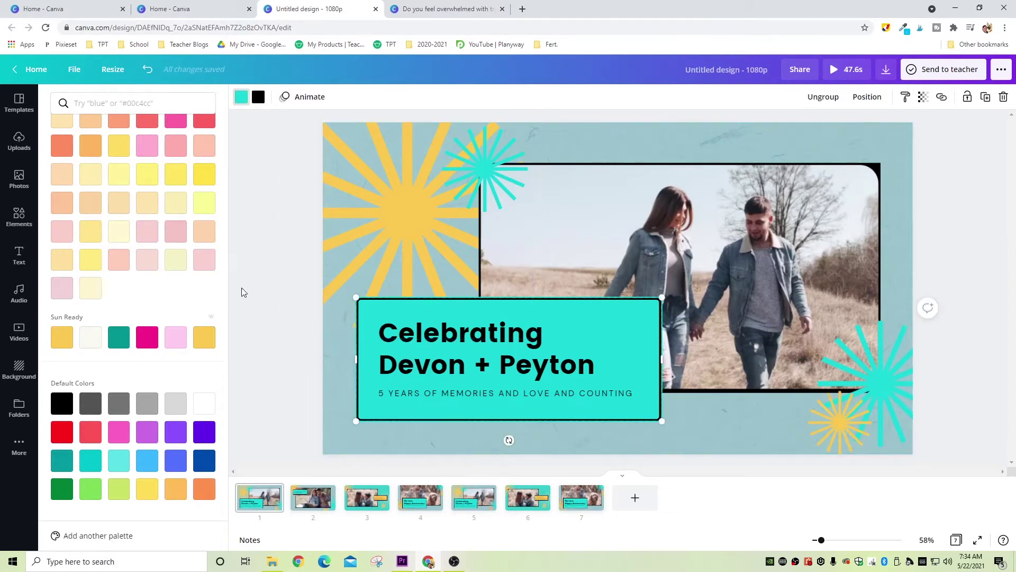
click(118, 487)
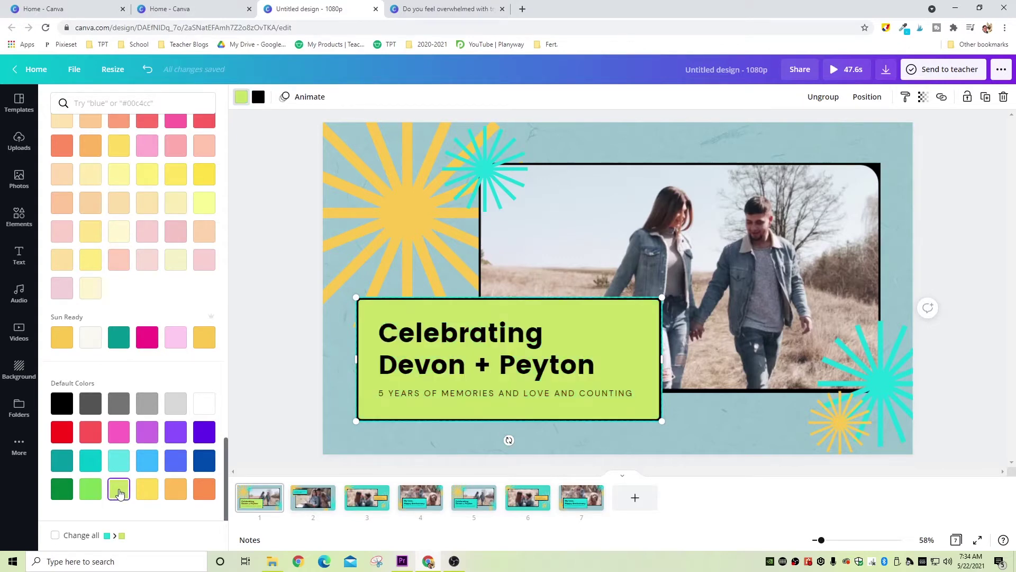
click(56, 535)
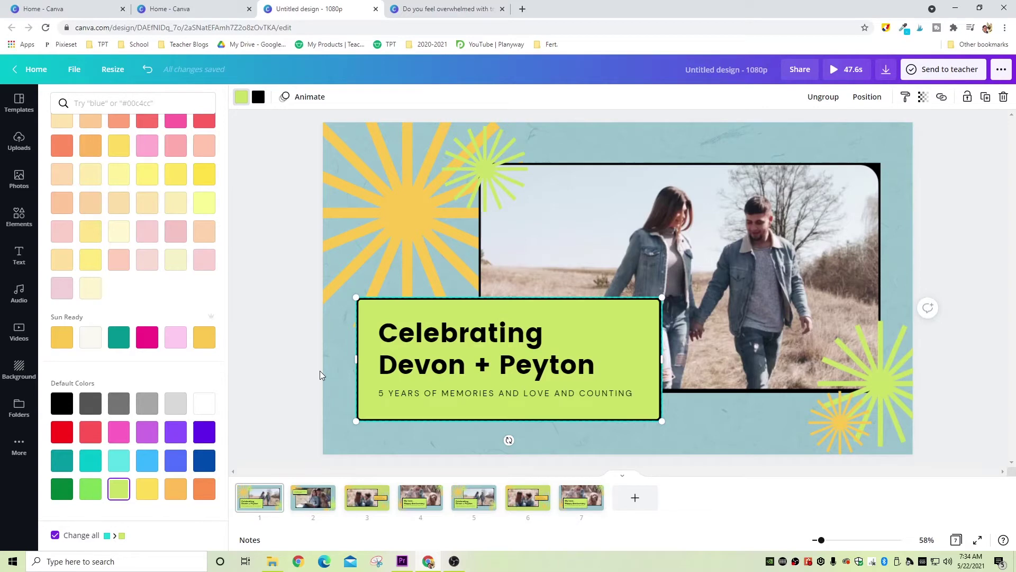
click(259, 360)
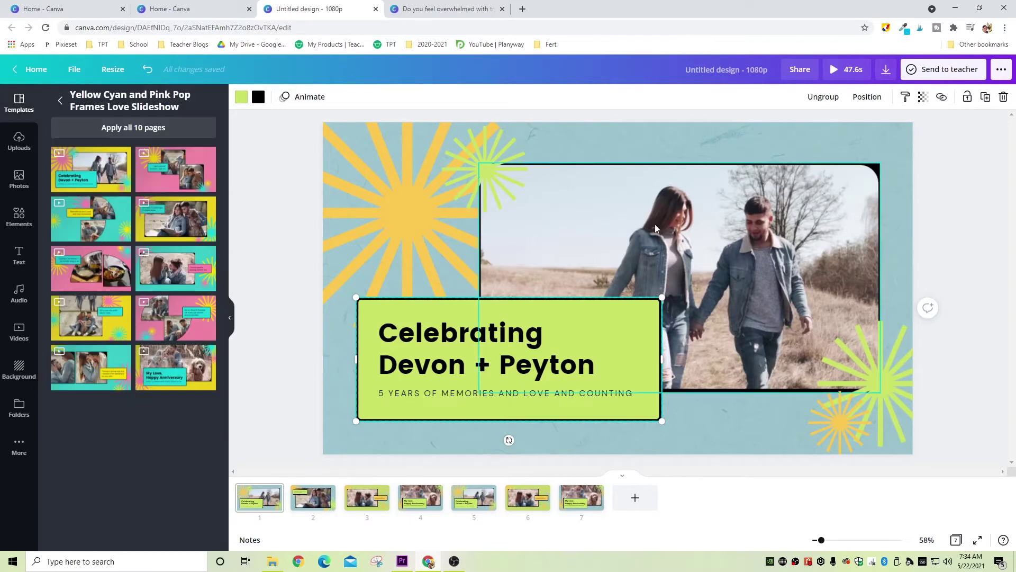
- Delete the placeholder videos of the couple from pages 1 and 2, leaving their black frame backgrounds
click(673, 225)
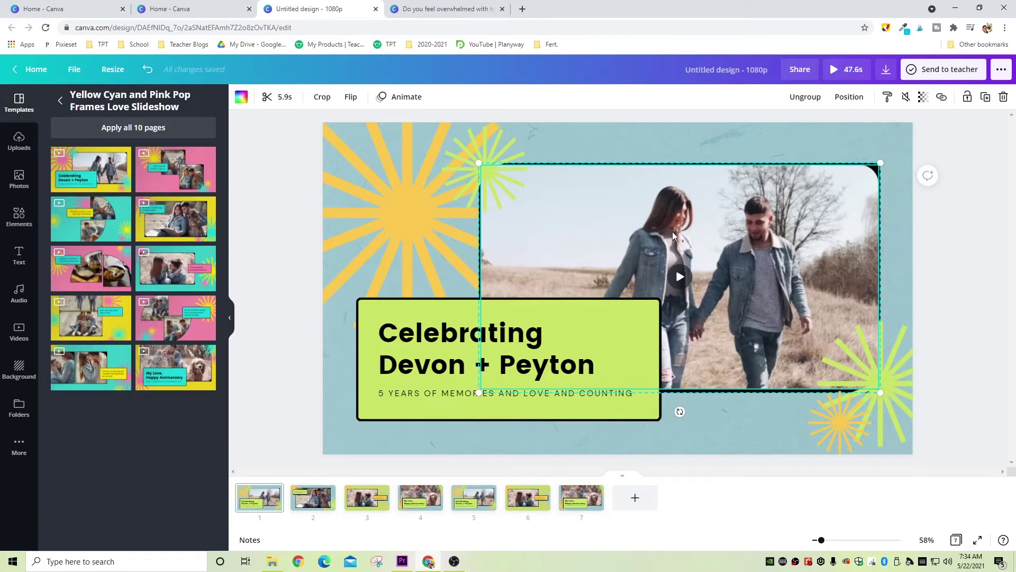
key(Delete)
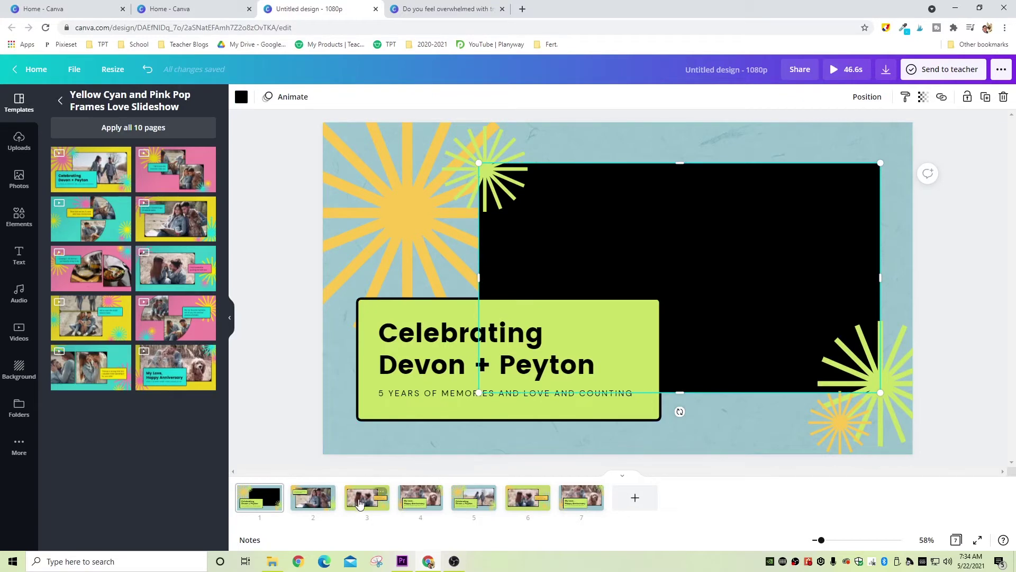
click(313, 509)
click(675, 242)
key(Delete)
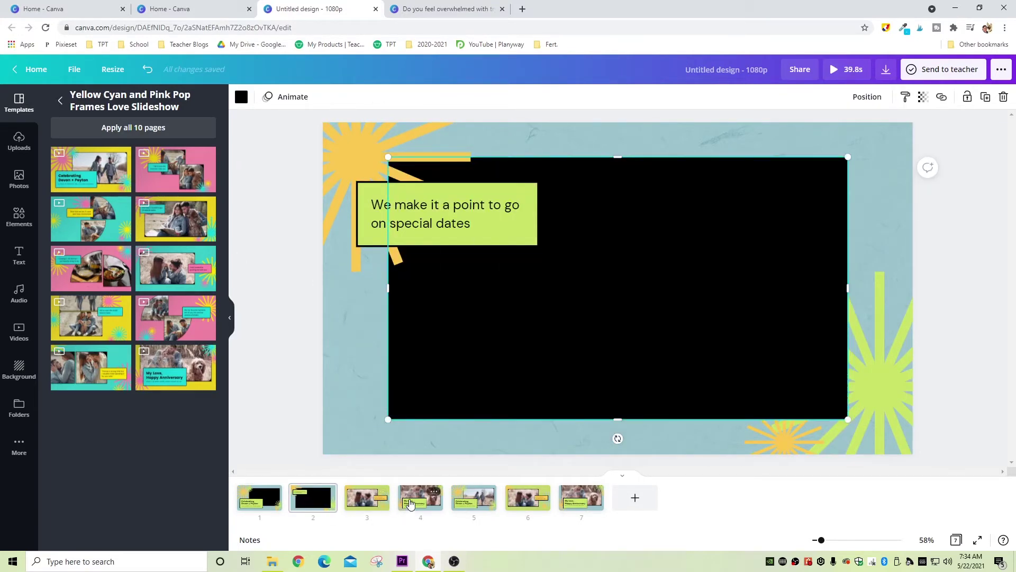
- Try deleting the placeholder video of the couple from page 3
click(364, 504)
click(581, 305)
key(Delete)
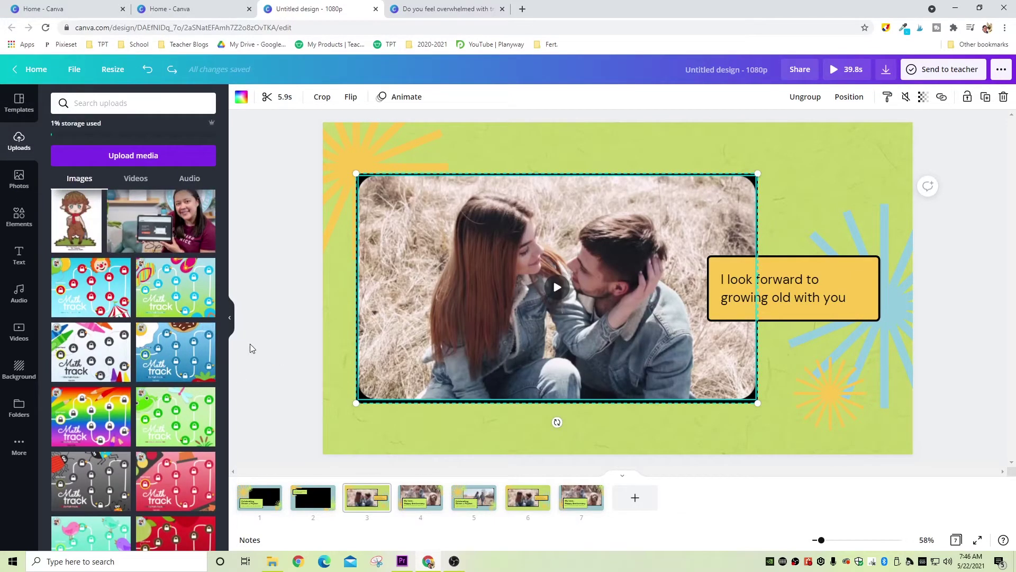
- Replace the page 3 video with the uploaded blue Math track image, and try adding a second copy as a loose image
drag(190, 354, 471, 273)
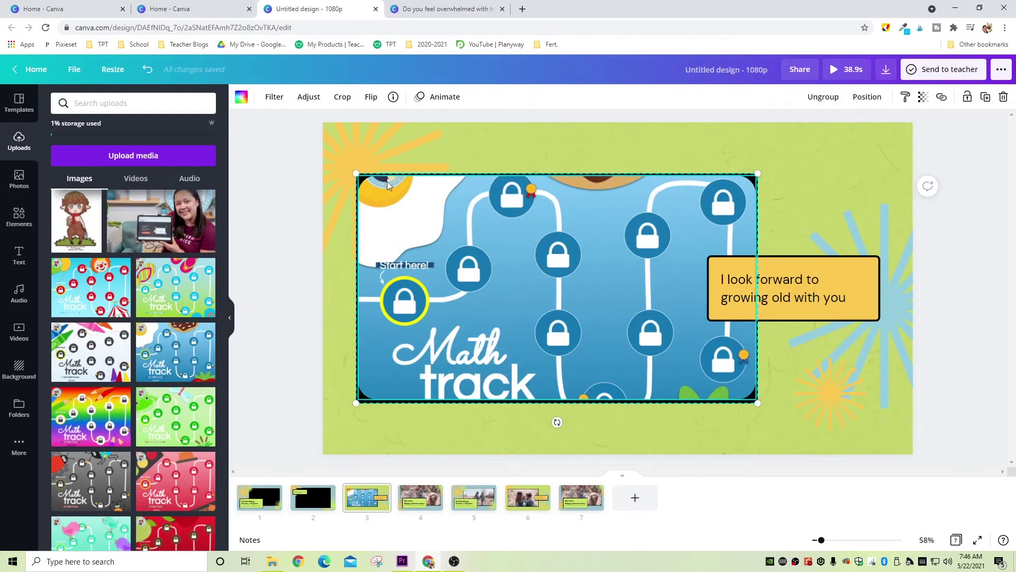
click(176, 351)
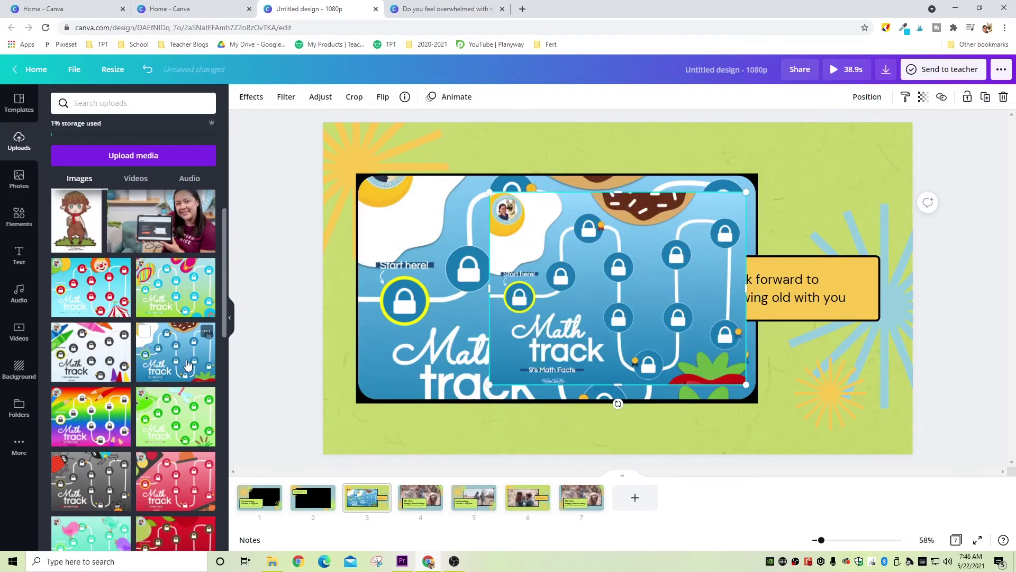
drag(617, 272, 691, 288)
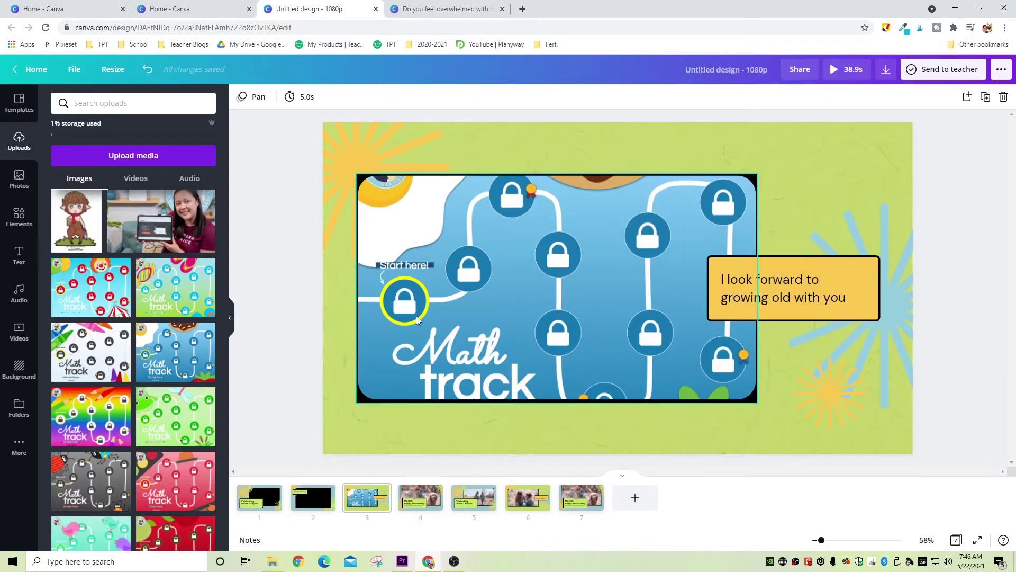
- Delete the Math track image from page 3, leaving only the black frame background
click(540, 312)
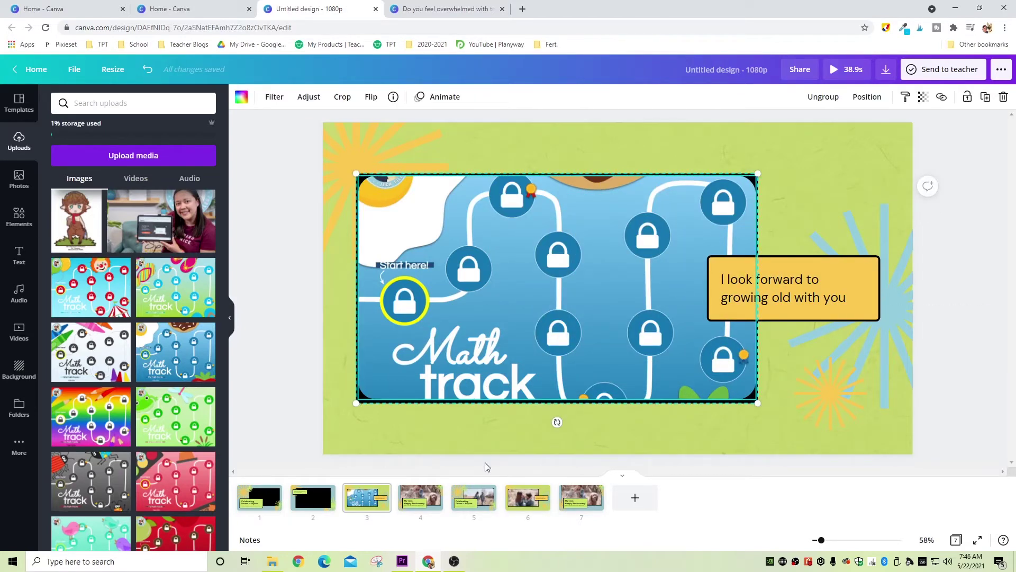
key(Delete)
- Delete the placeholder videos of the couple from pages 4 and 5, leaving their black frame backgrounds
click(420, 502)
click(629, 252)
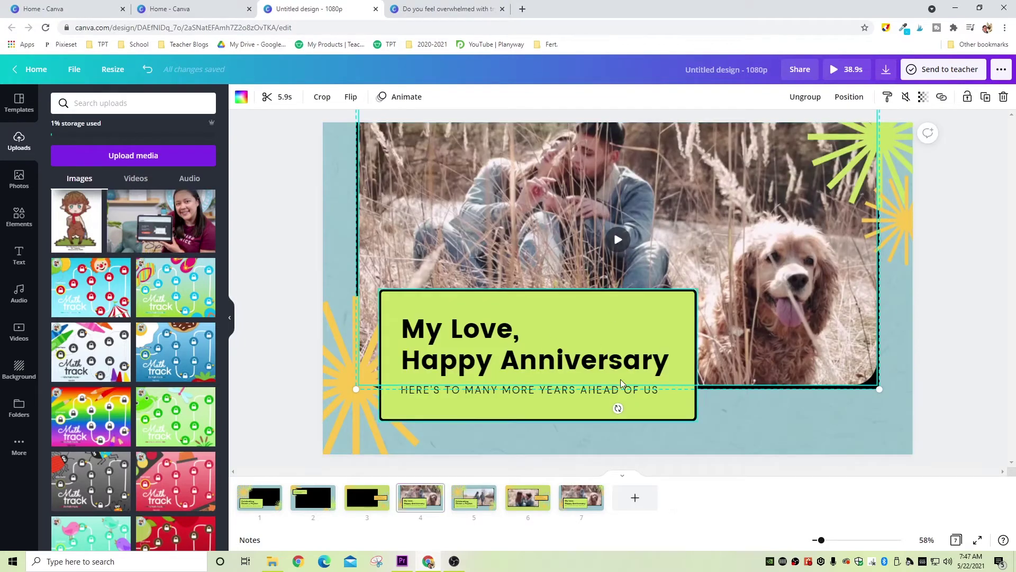
key(Delete)
click(485, 502)
click(679, 273)
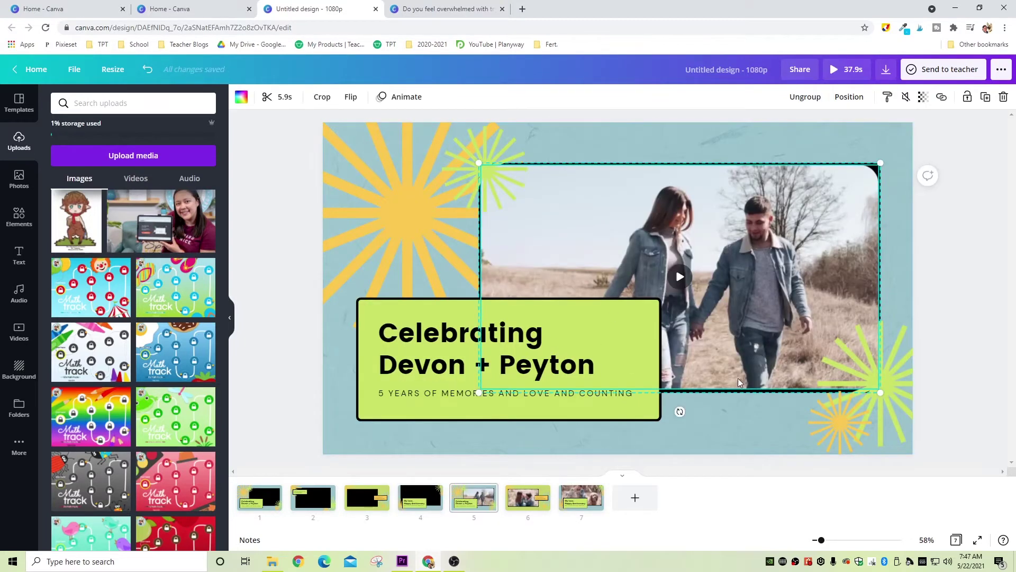
key(Delete)
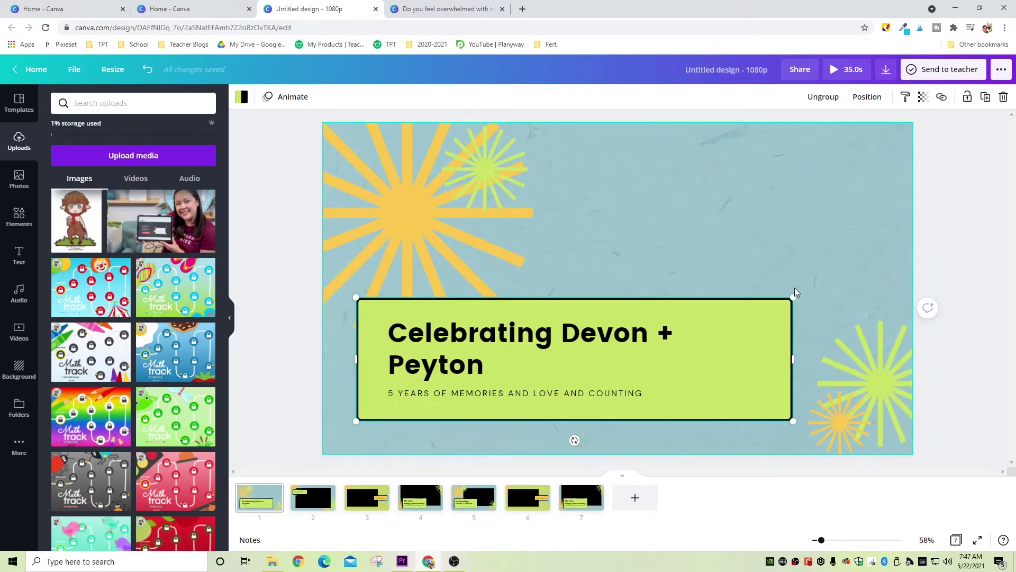
- Ungroup the page 1 title block and stretch its green box into a large panel in the middle of the page
click(822, 97)
click(598, 311)
drag(575, 298, 578, 169)
drag(799, 297, 814, 297)
drag(593, 262, 628, 256)
- Delete the subtitle from the page 1 title block and move the title up inside the green box
click(581, 369)
click(574, 396)
key(Delete)
drag(418, 365, 456, 302)
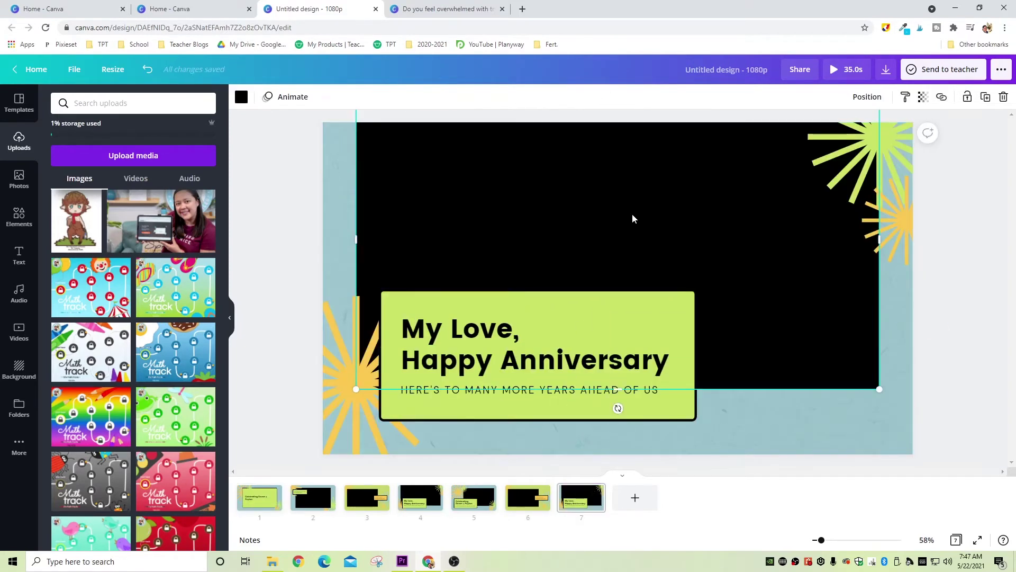
- Remove the black frame from page 7, and move up, enlarge and ungroup the anniversary title block
key(Delete)
drag(547, 342, 541, 194)
drag(691, 273, 854, 342)
click(823, 97)
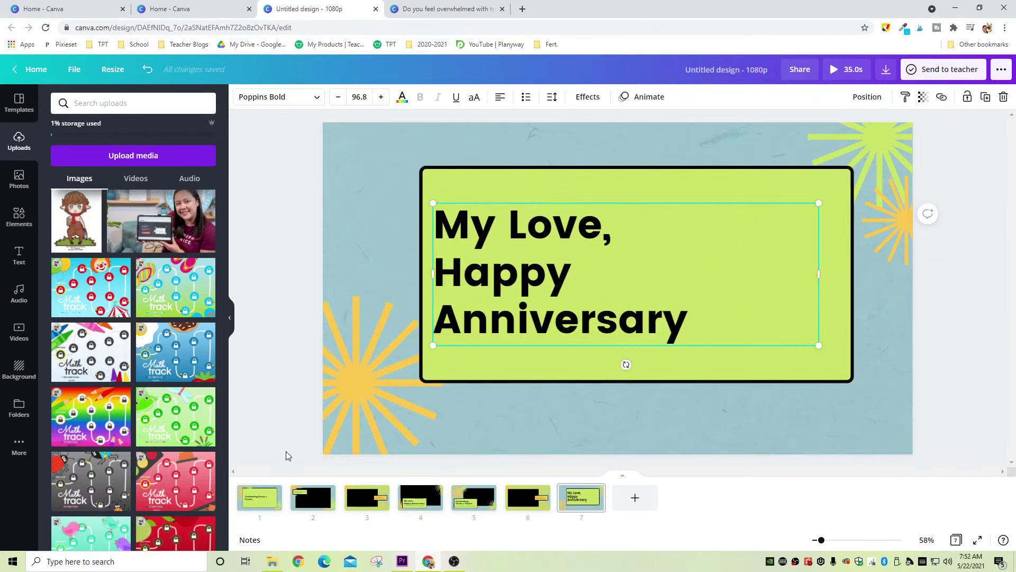
- Review pages 2 to 6 of the slideshow one after another
click(320, 506)
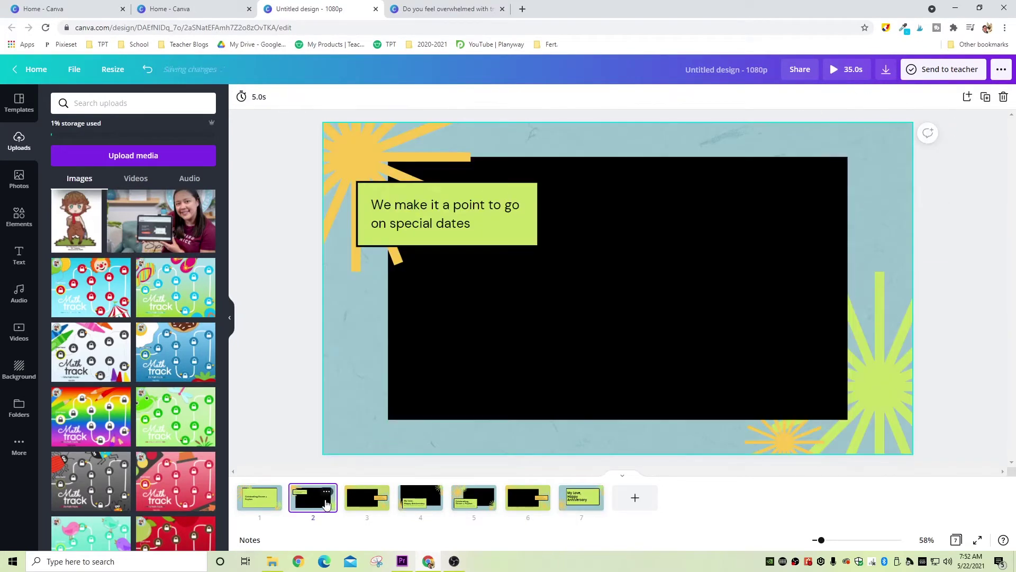
click(364, 509)
click(420, 507)
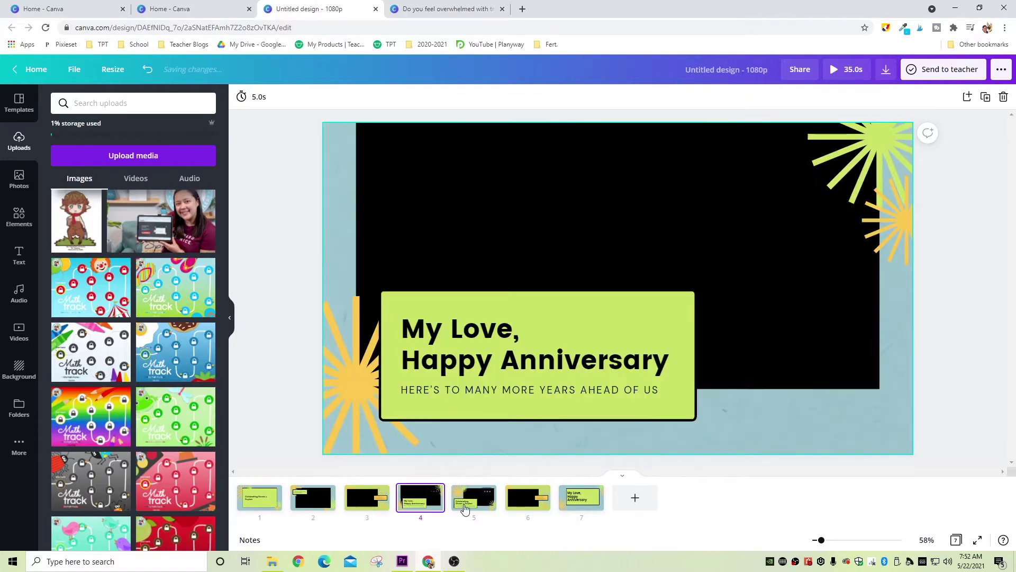
click(477, 507)
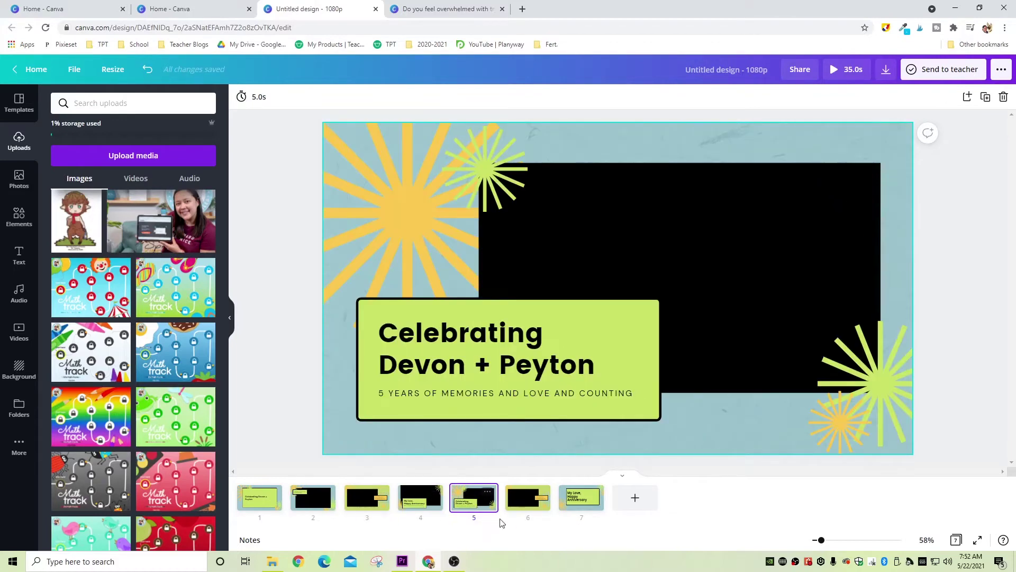
click(530, 507)
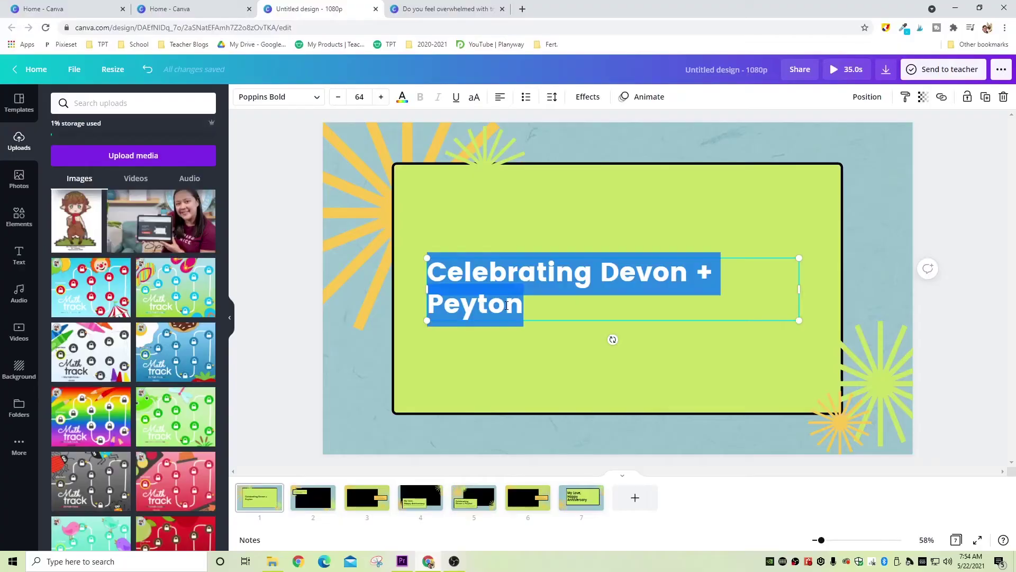
- Replace the page 1 title with "Do you feel overwhelmed when trying to engage your class in fun ways?"
text(Do you)
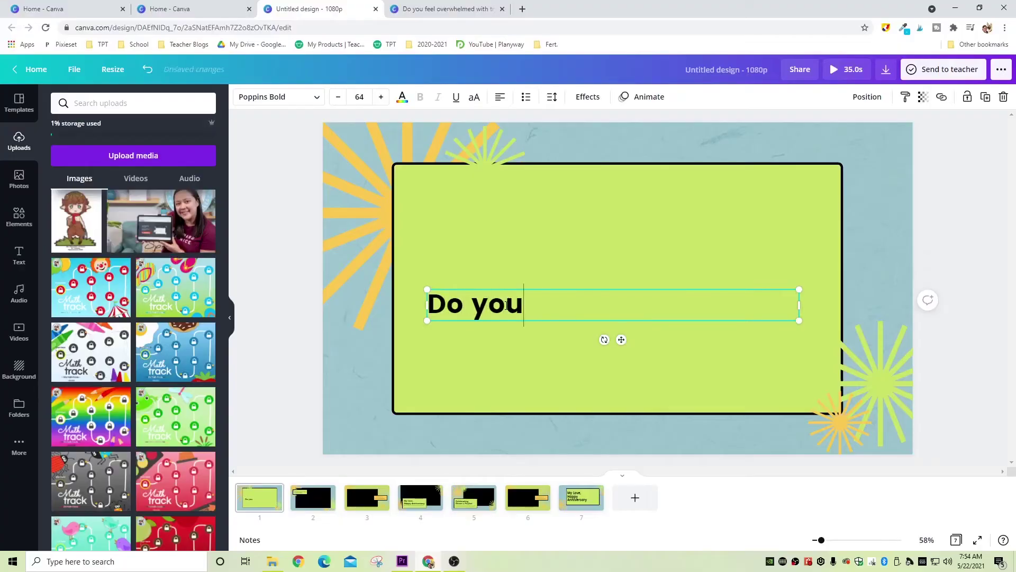
text( feel overwhelmed when)
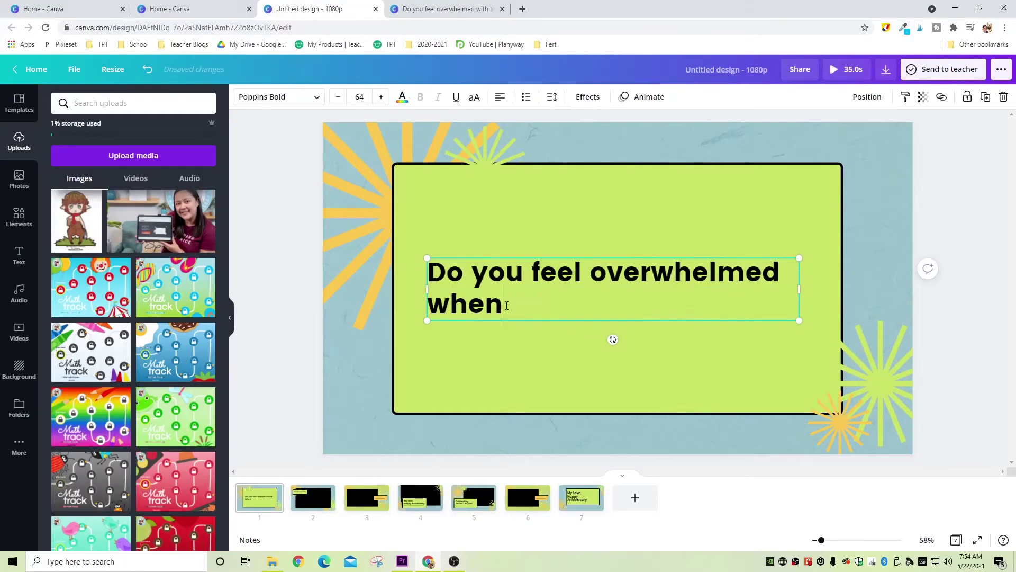
text( trying to engage yout cla)
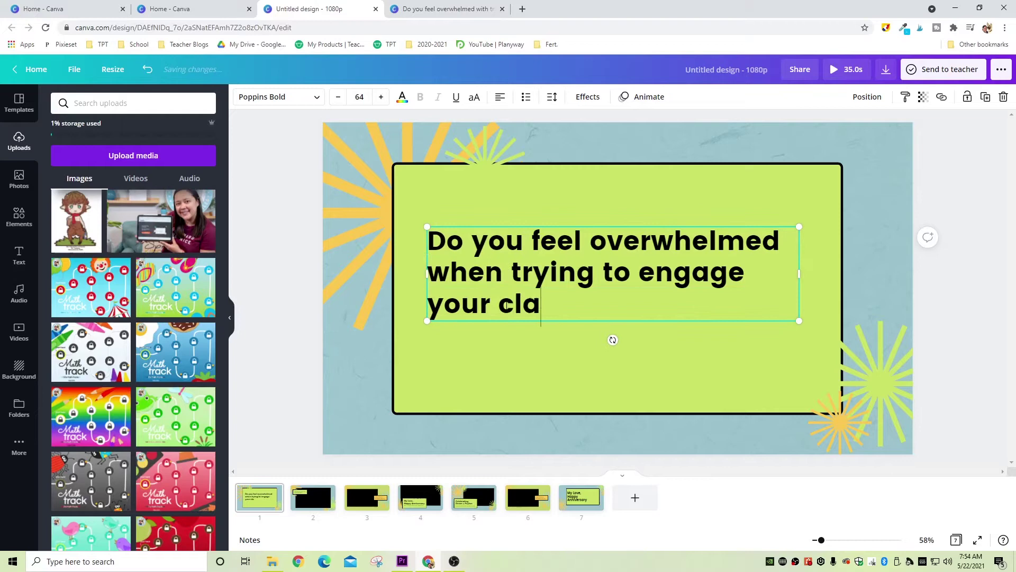
- Set the page 1 text to size 81, centre-align it and move it down into the green box
key(ctrl+a)
click(382, 96)
click(381, 97)
click(381, 97)
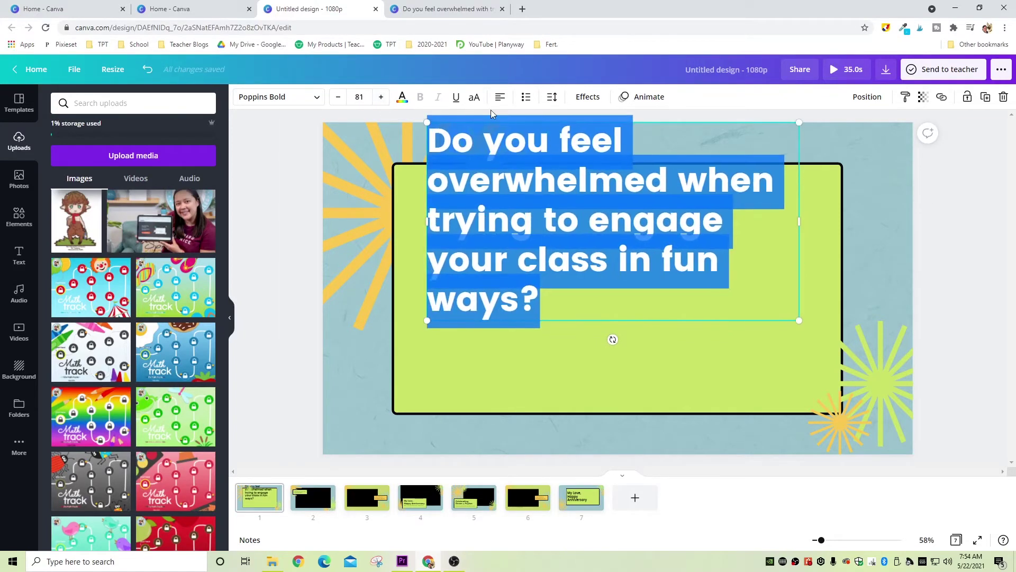
click(500, 97)
click(290, 374)
drag(629, 267, 636, 327)
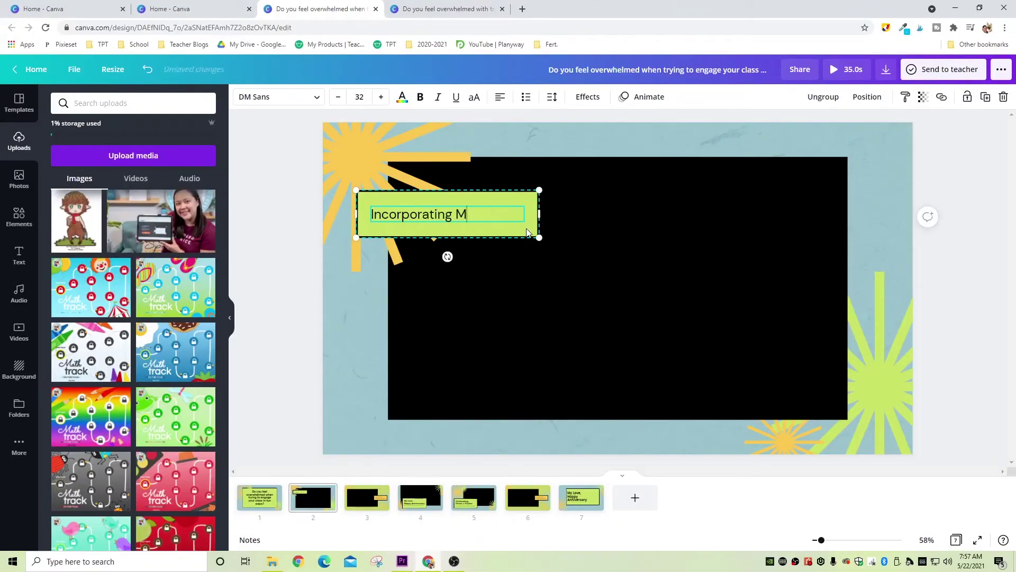
- Make the page 2 caption "Incorporating MEANINGFUL LEARNING GAMES is your answer!" in larger, centred text and a wider box
key(BackSpace)
text(FUL LEARNING GAMES is your answer!)
key(ctrl+a)
triple_click(384, 100)
triple_click(384, 99)
click(500, 97)
drag(539, 213, 639, 216)
- Put MEANINGFUL LEARNING GAMES on its own bold line and move the widened caption to page 2's lower-left corner
click(521, 193)
key(Return)
click(561, 215)
click(444, 236)
key(Return)
drag(615, 214, 650, 213)
click(420, 97)
drag(516, 187, 484, 369)
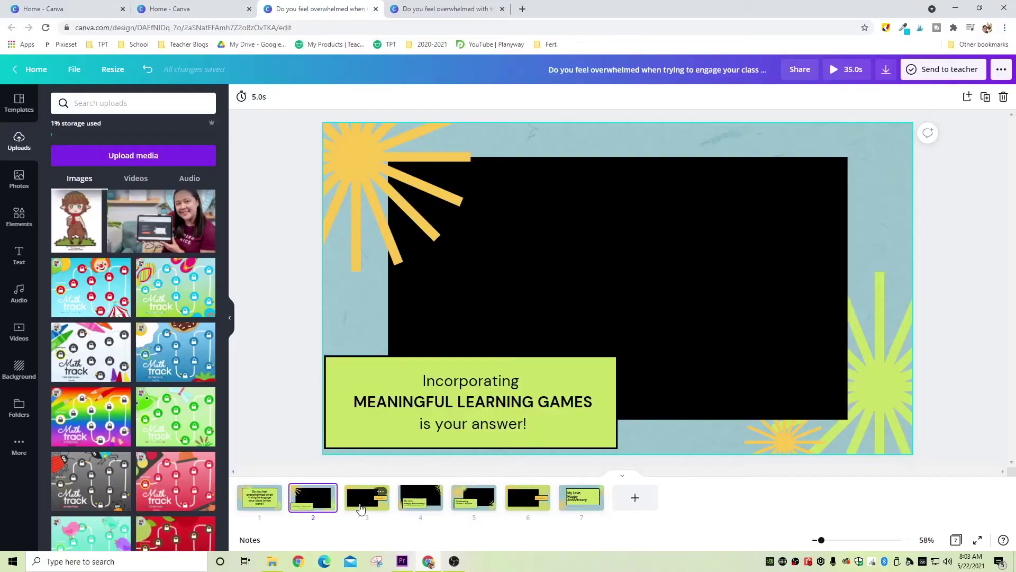
- Replace the page 3 caption with "Kids BEG to play MATH TRACK because it reminds them of board games!"
double_click(767, 288)
text(Kids BEG to play MATH TRACK because it reminds them of board games!)
- Enlarge the page 3 caption text and make the word BEG bold
key(ctrl+a)
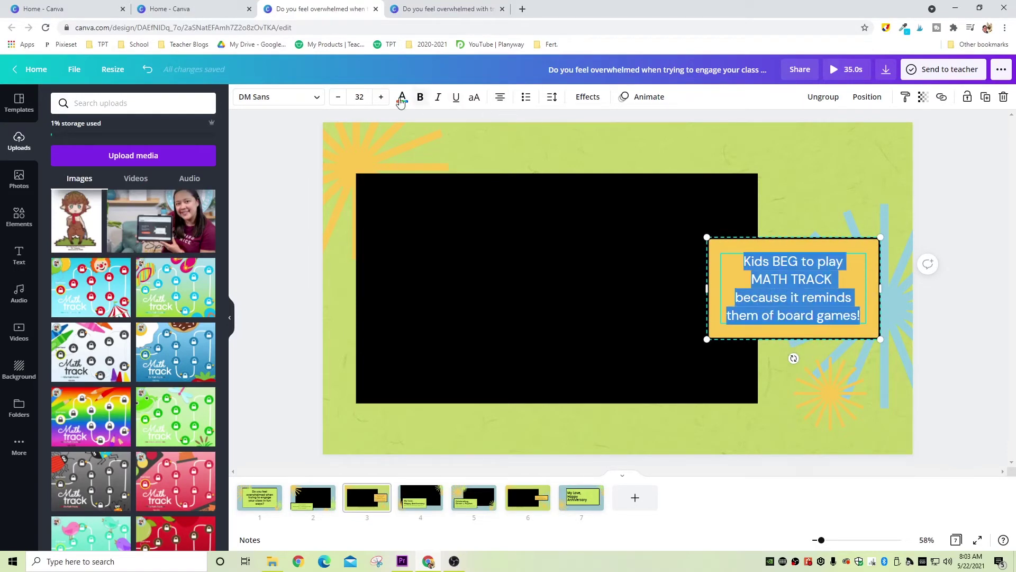
click(381, 96)
click(381, 97)
click(381, 97)
click(381, 97)
click(381, 97)
click(381, 97)
drag(772, 247, 798, 247)
key(ctrl+b)
- Widen the orange caption box on page 3 and move it down over the black frame's lower-right corner
drag(707, 288, 572, 287)
key(Escape)
click(711, 274)
drag(880, 288, 812, 288)
drag(699, 291, 721, 386)
- Ungroup and delete the green anniversary title block on page 4
click(416, 502)
click(464, 378)
click(823, 97)
key(Delete)
- Copy the orange caption box from page 3 and paste it onto page 4
click(367, 498)
click(678, 353)
key(ctrl+c)
click(420, 499)
key(ctrl+v)
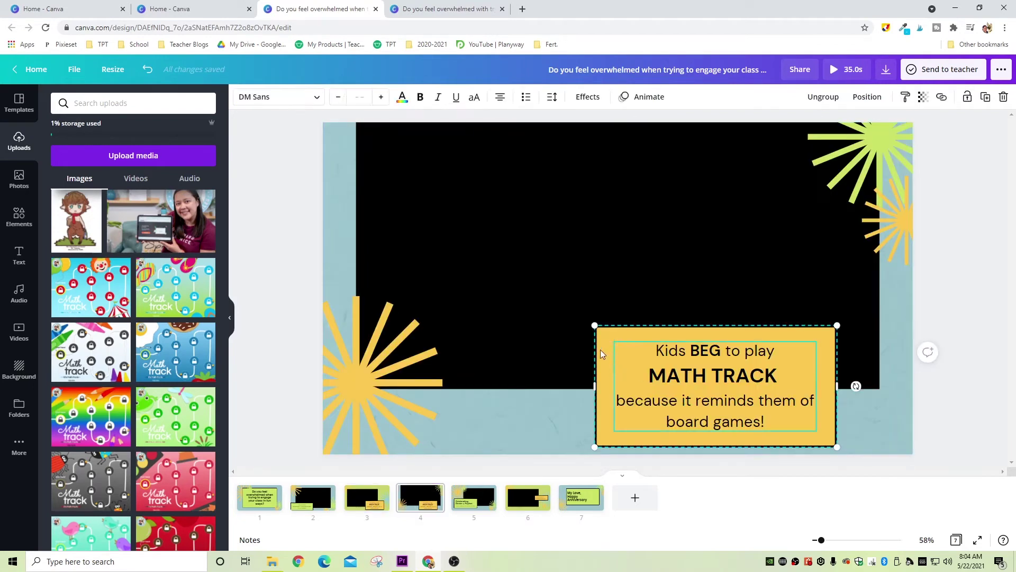
- Change the page 4 caption to "Students will progress through the board by answering 30 review questions!", widen it and move it to the lower-right corner
double_click(712, 369)
text(Student)
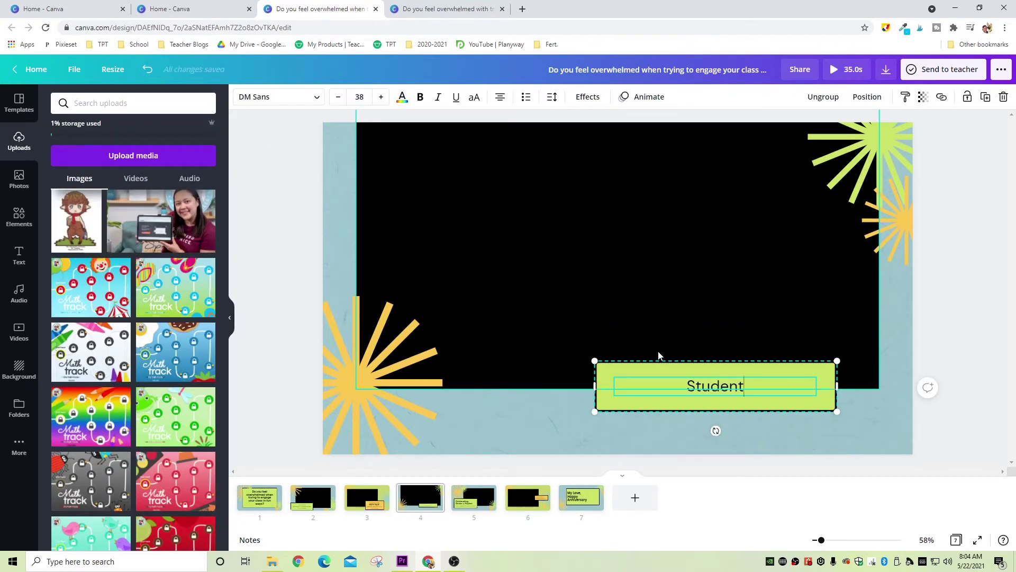
text(s will progress through the b)
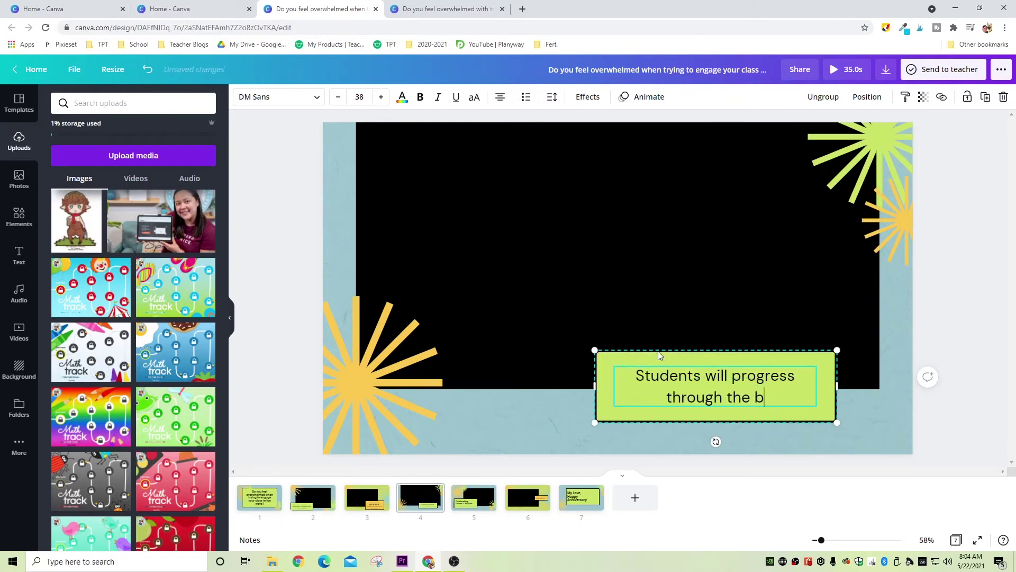
text(oard by answering)
key(Return)
text(30 review questions!)
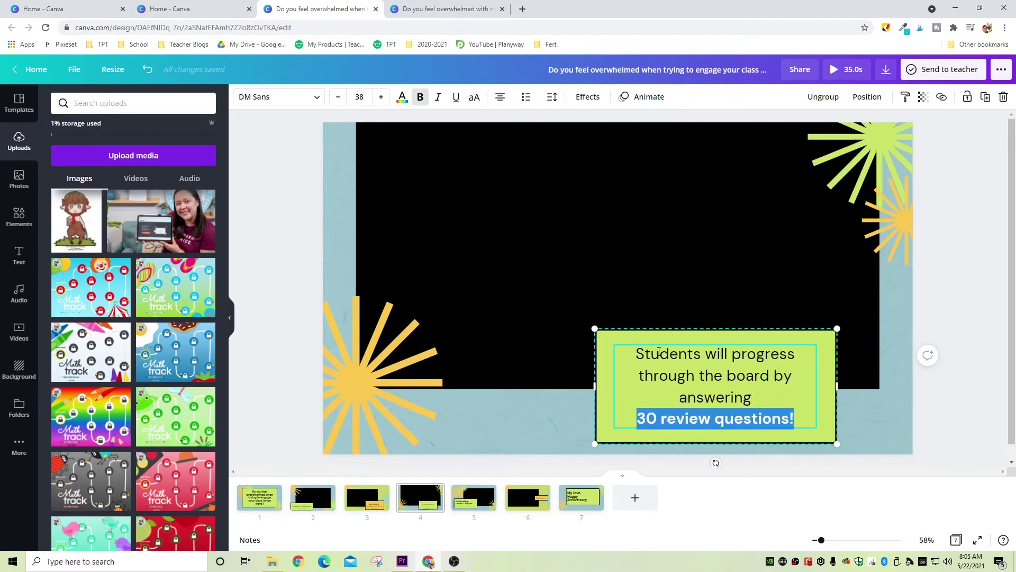
drag(595, 385, 566, 386)
drag(761, 382, 813, 395)
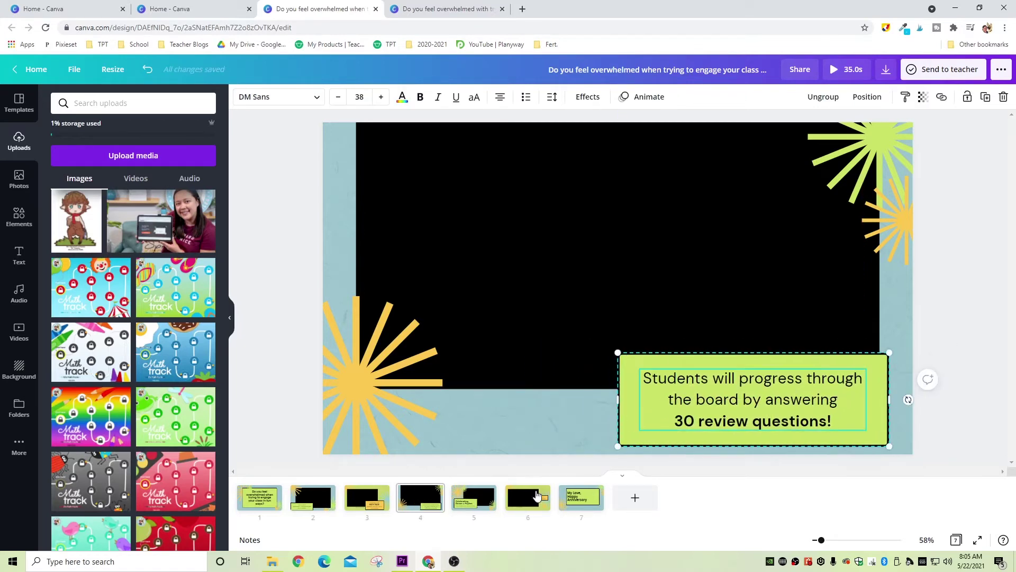
- Replace the page 6 caption with "They earn ribbons to motivate them to keep playing!"
click(519, 507)
double_click(757, 288)
text(They earn ribbons to motivate them to keep playing!)
- Set the page 6 caption text to size 41, centre-align it and widen its orange box
key(ctrl+a)
click(381, 98)
click(381, 97)
click(381, 98)
click(381, 97)
click(382, 98)
click(501, 99)
drag(707, 288, 665, 288)
click(770, 266)
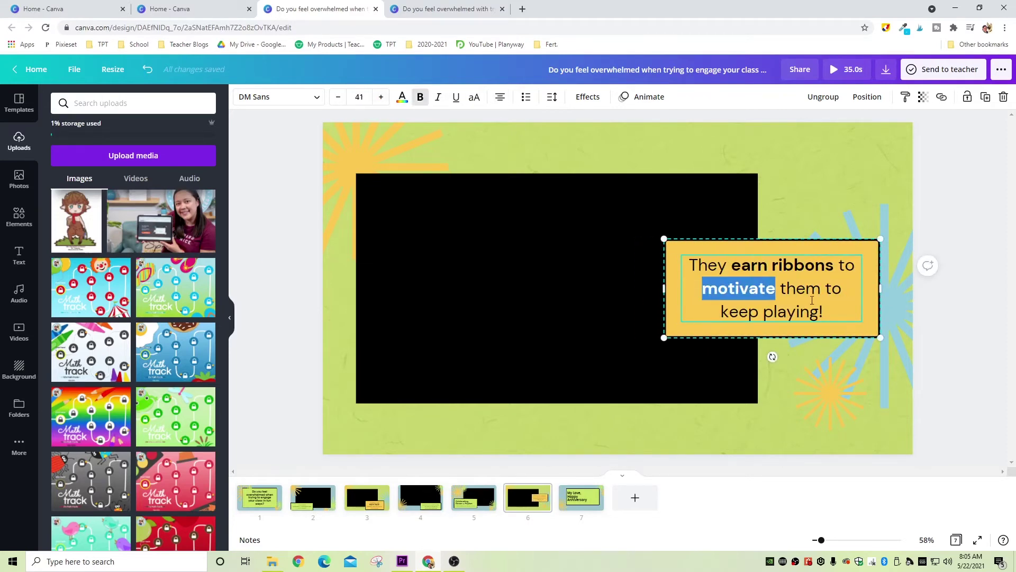
- Enlarge the page 6 caption text further and move the caption to the page's lower-left corner
key(ctrl+a)
click(381, 98)
click(381, 98)
click(381, 98)
click(381, 97)
drag(816, 333, 481, 432)
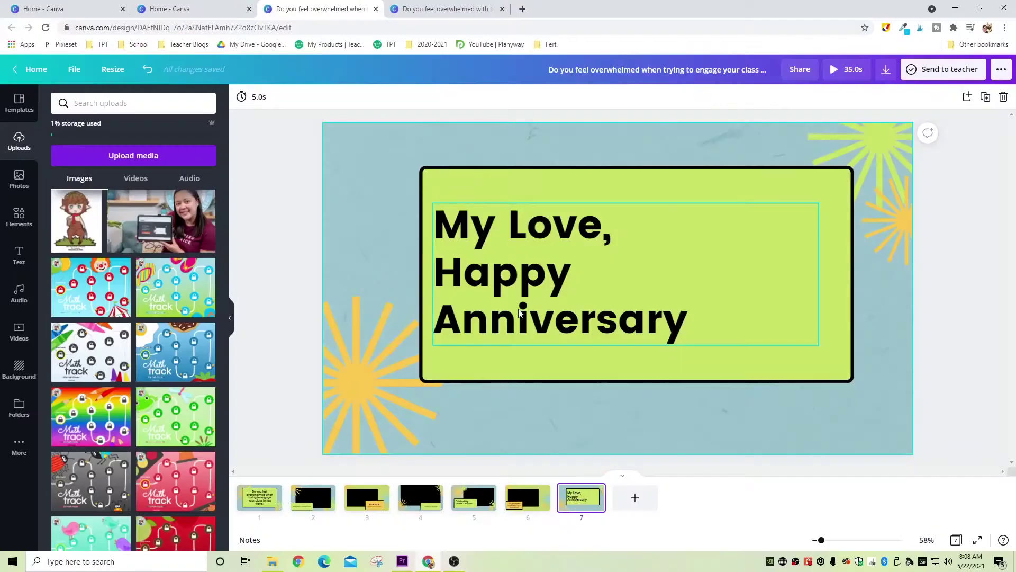
- Replace the page 7 title with "Don't wait! BUY IT for your class today!" on three lines
double_click(517, 331)
text(Don't wait! Buyt)
key(Return)
text(for your class today!)
- Set all the page 7 text in centred, regular-weight DM Sans
key(ctrl+a)
click(319, 98)
click(68, 129)
click(420, 98)
click(500, 97)
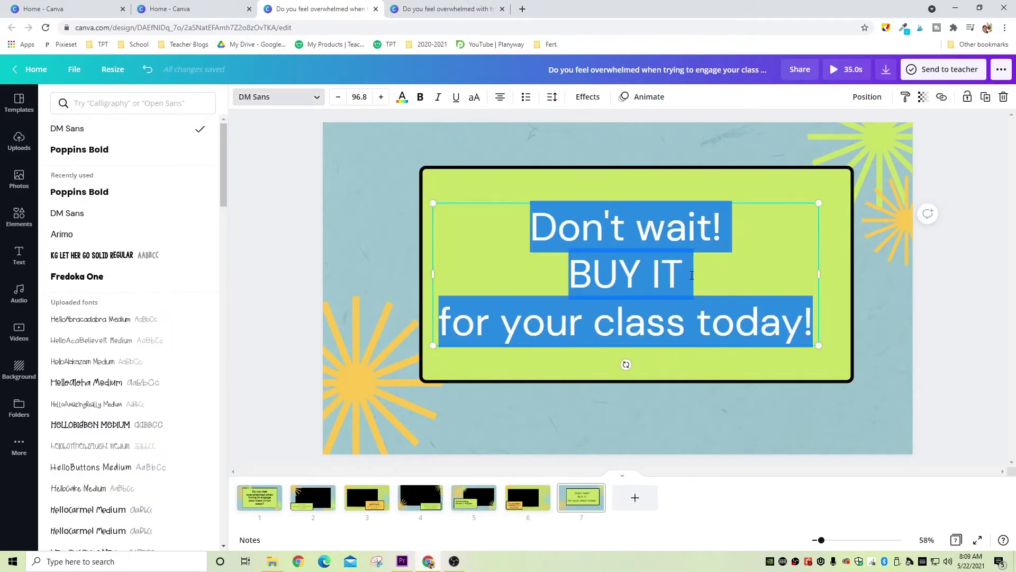
- Make BUY IT on page 7 bold and enlarge it
drag(692, 276, 569, 275)
click(420, 97)
click(381, 98)
click(381, 97)
click(381, 97)
click(381, 97)
click(381, 98)
- Narrow the page 7 text box and resize the green box behind it to fit
drag(819, 274, 680, 311)
click(821, 280)
drag(852, 274, 727, 275)
drag(574, 167, 573, 149)
drag(433, 209, 478, 228)
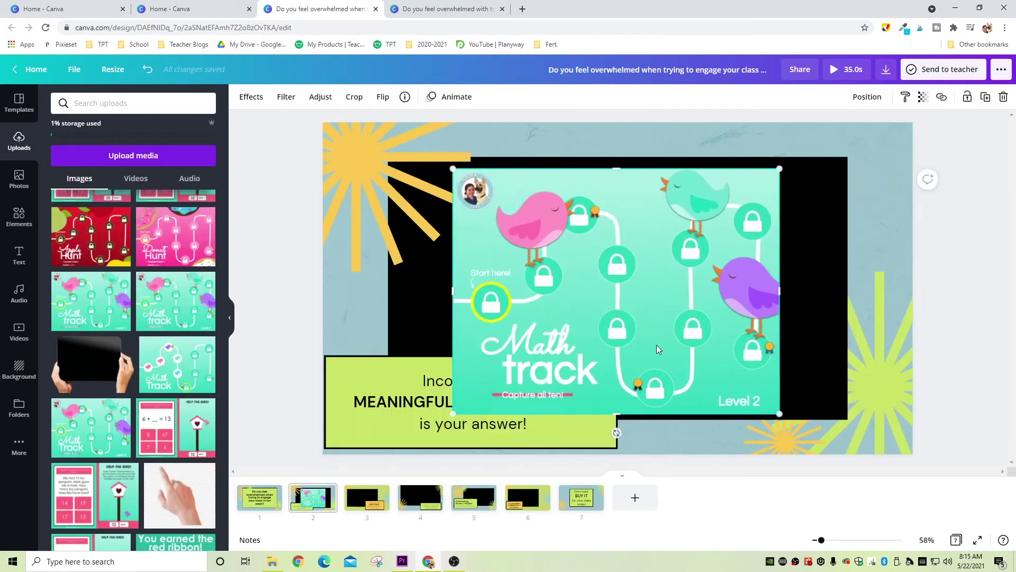
- Bring the page 2 caption in front of the bird Math Track image and fit the framed image toward the upper right
drag(324, 282, 435, 285)
click(370, 402)
key(ctrl+])
drag(582, 140, 764, 228)
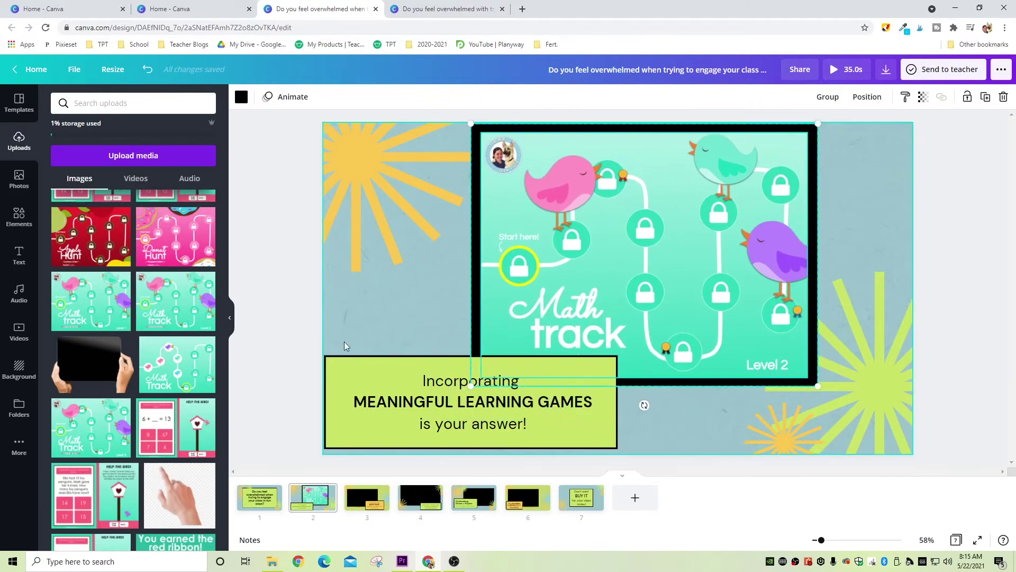
- Add the uploaded Help-the-Bird "6 + __ = 13" image to page 3 and apply a mockup effect to it
scroll(503, 458, down, 3)
click(165, 418)
click(251, 97)
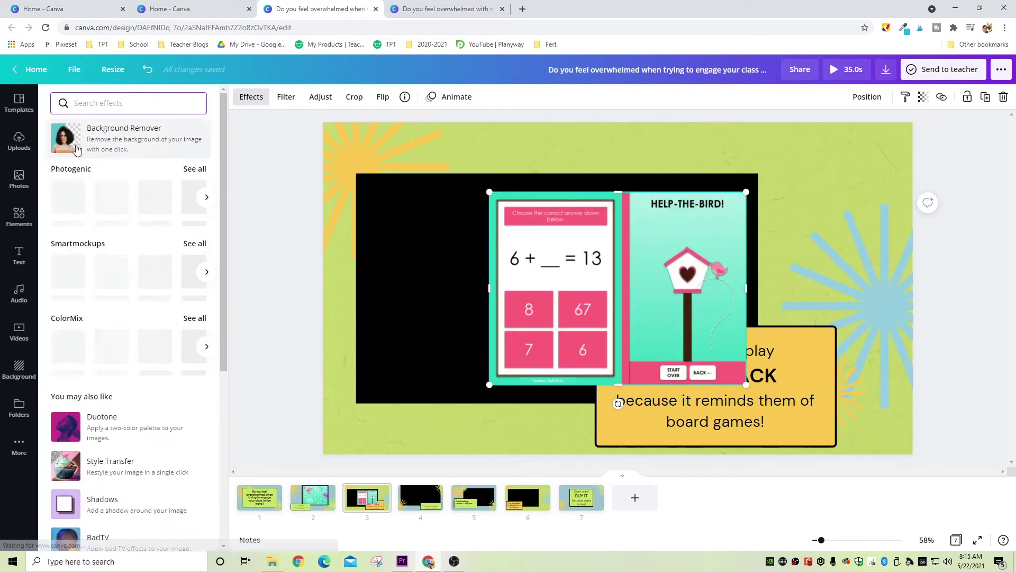
click(195, 225)
scroll(154, 340, down, 14)
click(134, 185)
- Move and enlarge the page 3 mockup image over the black frame and narrow the frame to fit it
drag(580, 302, 452, 278)
drag(618, 349, 696, 382)
click(727, 296)
drag(757, 288, 695, 298)
- Enlarge and reposition the page 3 mockup image and bring the orange caption in front of it
shift+click(625, 264)
drag(697, 173, 769, 125)
drag(640, 238, 633, 256)
click(793, 418)
key(ctrl+alt+])
- Add the uploaded Help-the-Bird "16 + 2" image to page 4, then move and slightly enlarge it over the black frame
click(417, 503)
scroll(68, 406, down, 3)
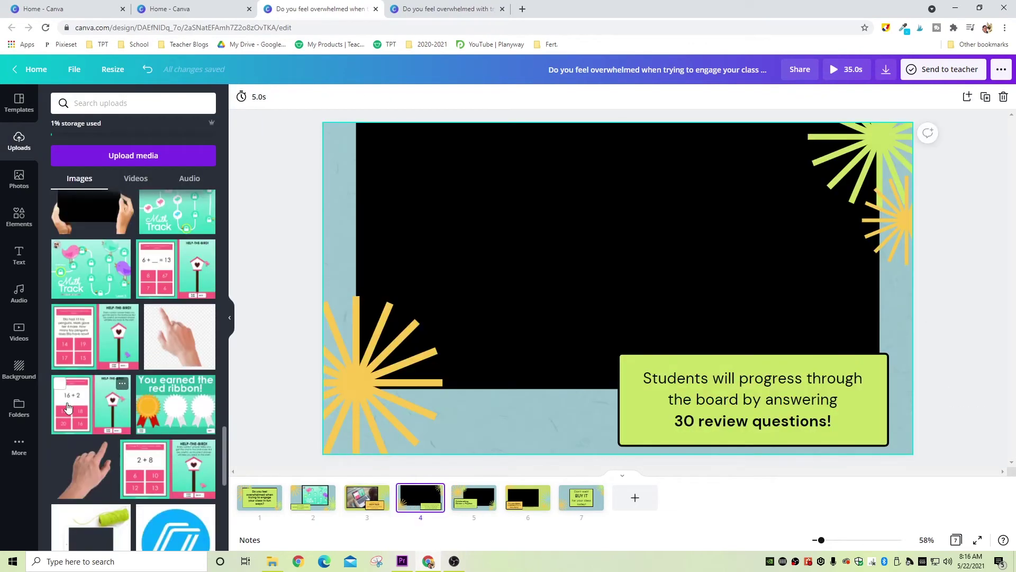
click(90, 404)
drag(617, 289, 523, 236)
drag(650, 333, 678, 352)
- Shrink the black frame on page 4 from all sides and shift it so it surrounds the image more closely
click(767, 244)
drag(879, 240, 687, 241)
drag(356, 240, 384, 241)
drag(536, 390, 536, 361)
shift+click(465, 196)
drag(465, 196, 479, 256)
drag(550, 149, 551, 191)
- Enlarge the "16 + 2" image on page 4 and reposition it within the black frame
shift+click(582, 254)
drag(701, 192, 780, 132)
drag(651, 232, 624, 232)
click(826, 100)
click(927, 330)
- Delete page 5 and place the uploaded "You earned the red ribbon!" image over the black frame of the page that follows
click(474, 501)
key(Delete)
click(175, 404)
drag(618, 288, 557, 280)
- Narrow and shorten the black frame on the ribbons page and enlarge the red ribbon image over it
click(391, 275)
drag(356, 289, 415, 289)
drag(759, 294, 694, 293)
drag(554, 403, 555, 387)
shift+click(625, 280)
click(826, 98)
drag(694, 174, 760, 123)
- Try moving, enlarging and sending the red ribbon image backward, and undo the last three changes
drag(608, 264, 630, 291)
drag(782, 148, 803, 131)
key(ctrl+bracketleft)
key(ctrl+z)
key(ctrl+z)
key(ctrl+z)
key(ctrl+z)
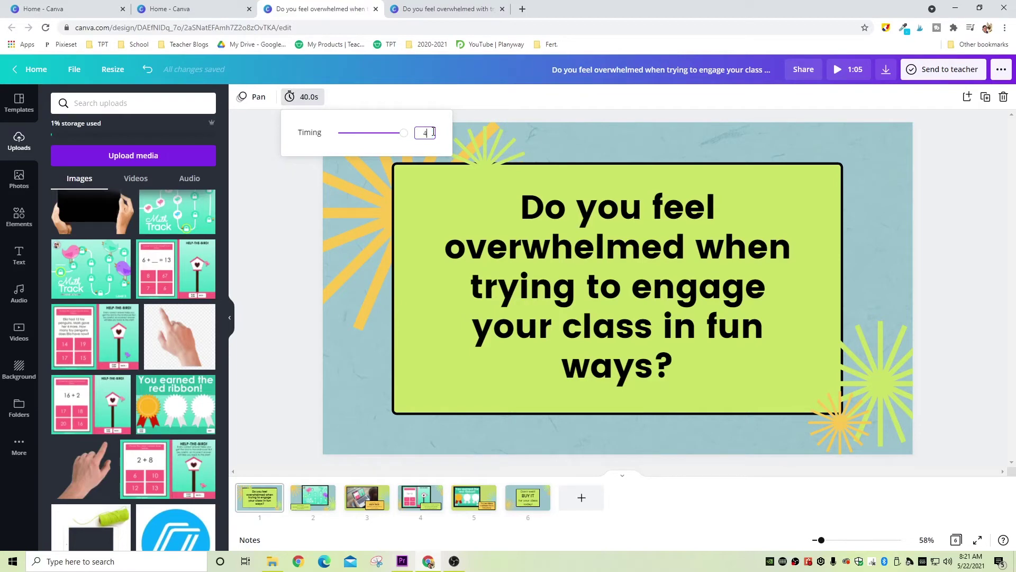
- Set the timing of all six pages to 4 seconds each
click(312, 500)
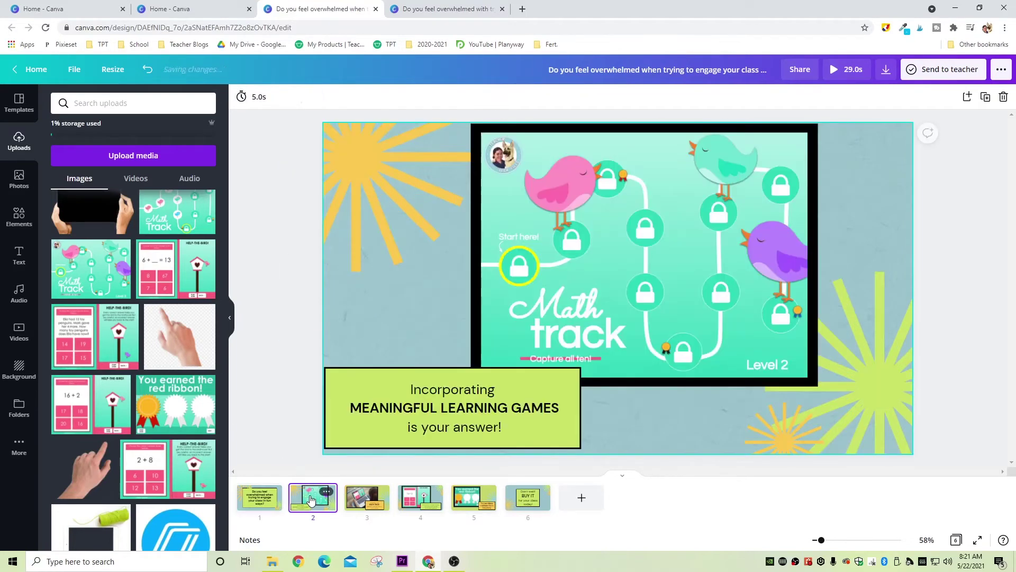
click(257, 98)
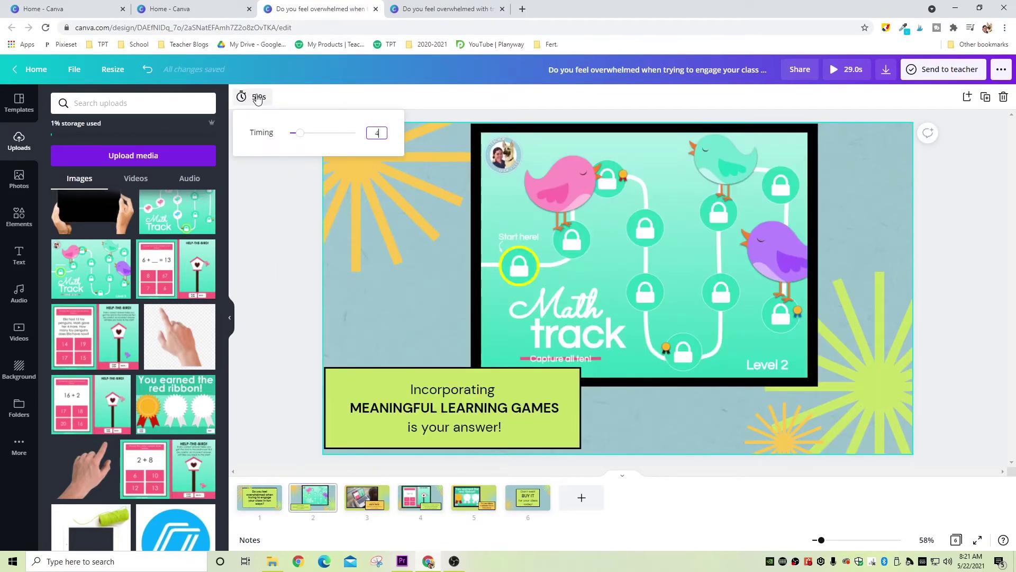
click(367, 497)
click(257, 99)
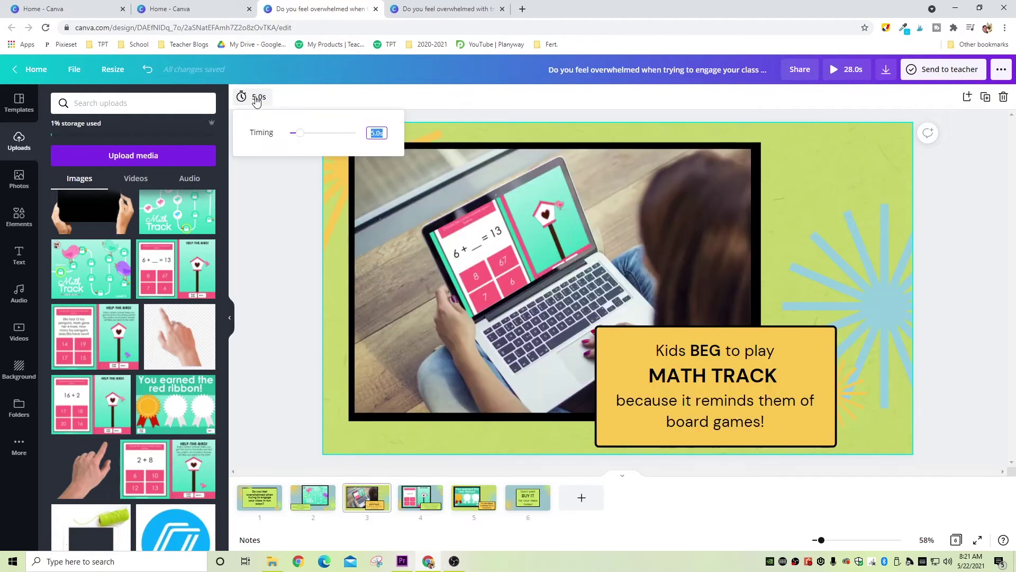
click(418, 500)
click(254, 98)
click(473, 497)
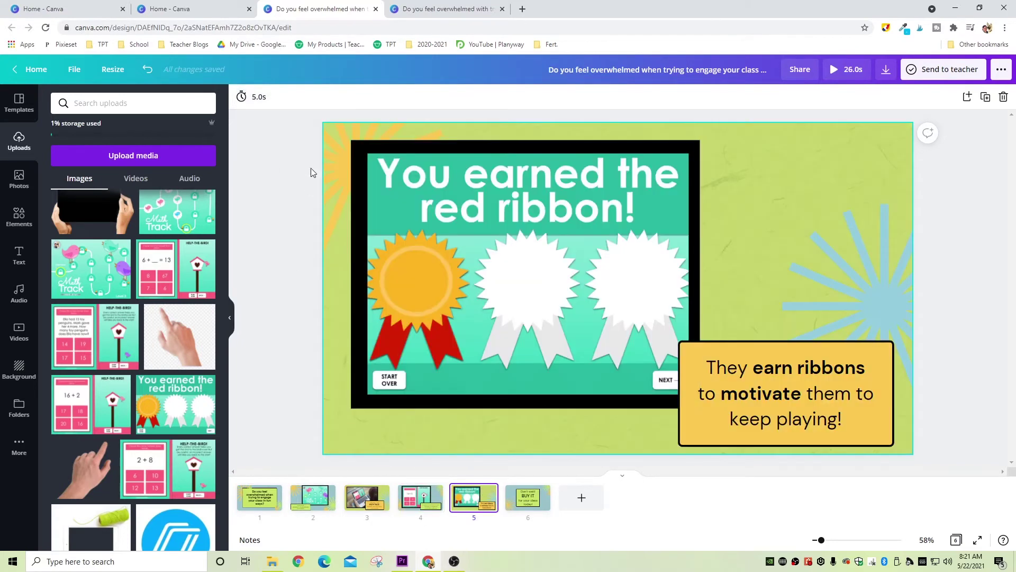
click(254, 99)
text(4.0s)
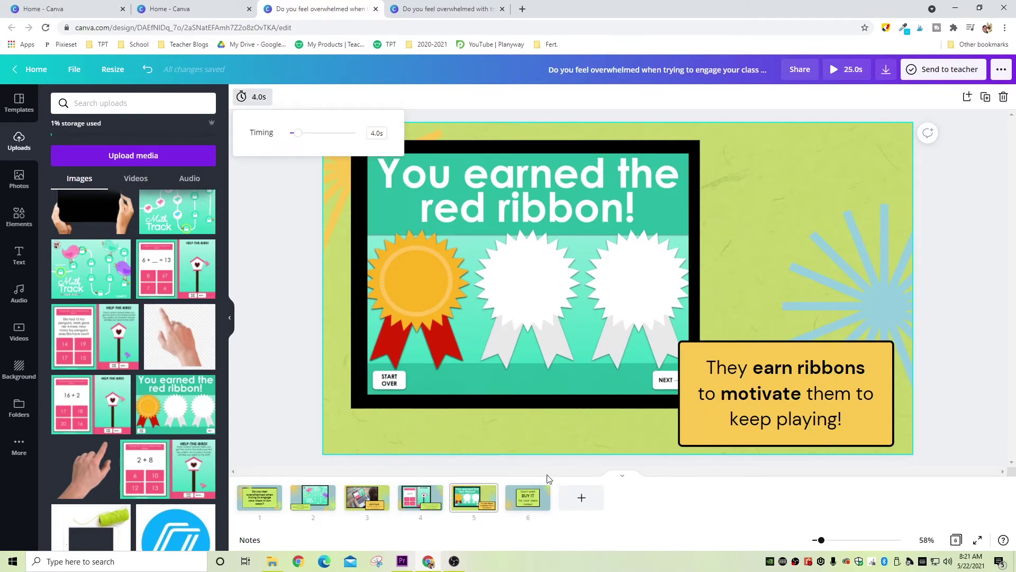
click(527, 497)
click(254, 98)
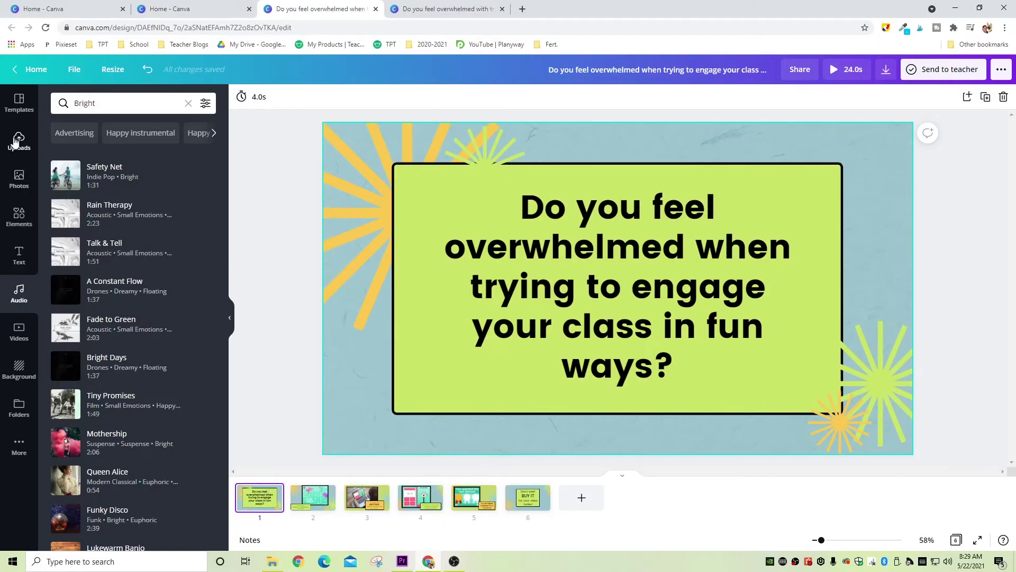
- Browse the Happy and Bright audio categories and add the Bright track "Safety Net" to the video
click(16, 141)
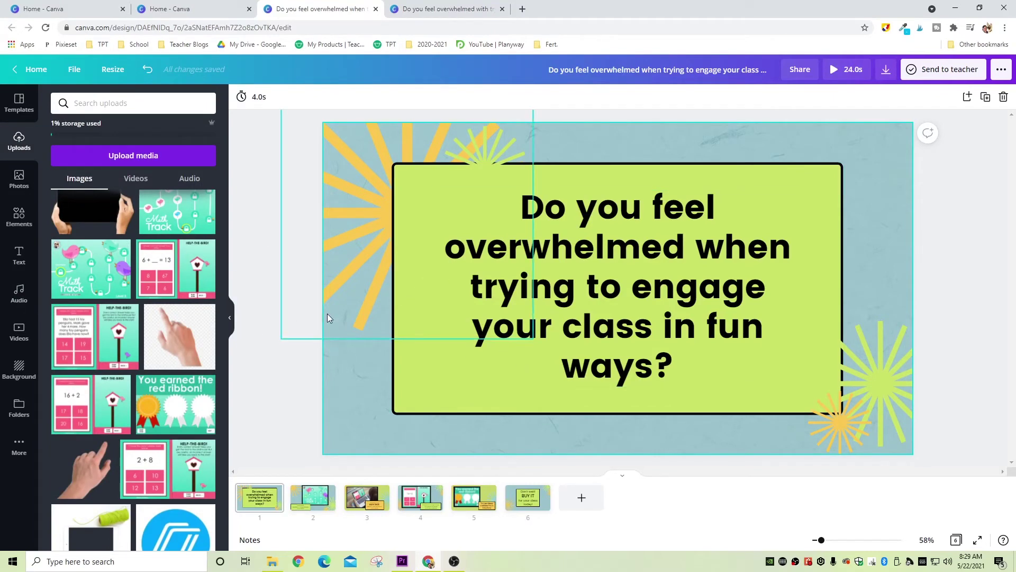
click(19, 300)
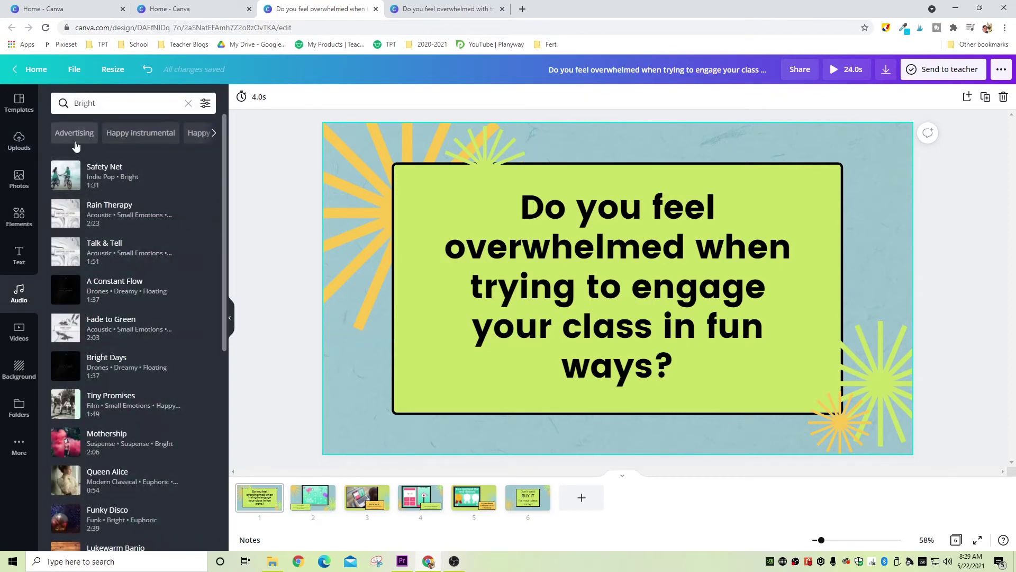
scroll(109, 236, down, 5)
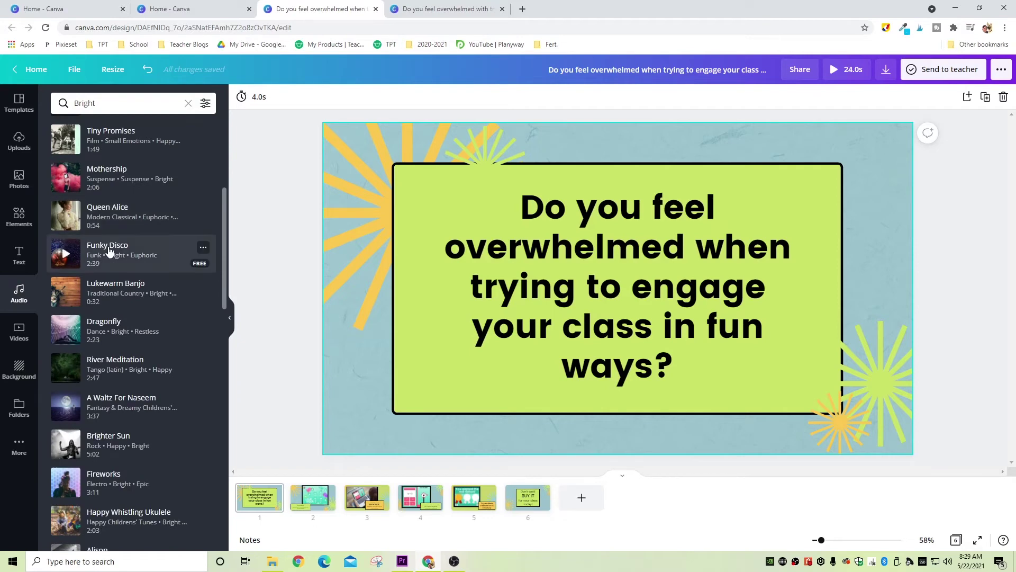
scroll(109, 251, down, 1)
scroll(109, 250, up, 4)
click(189, 103)
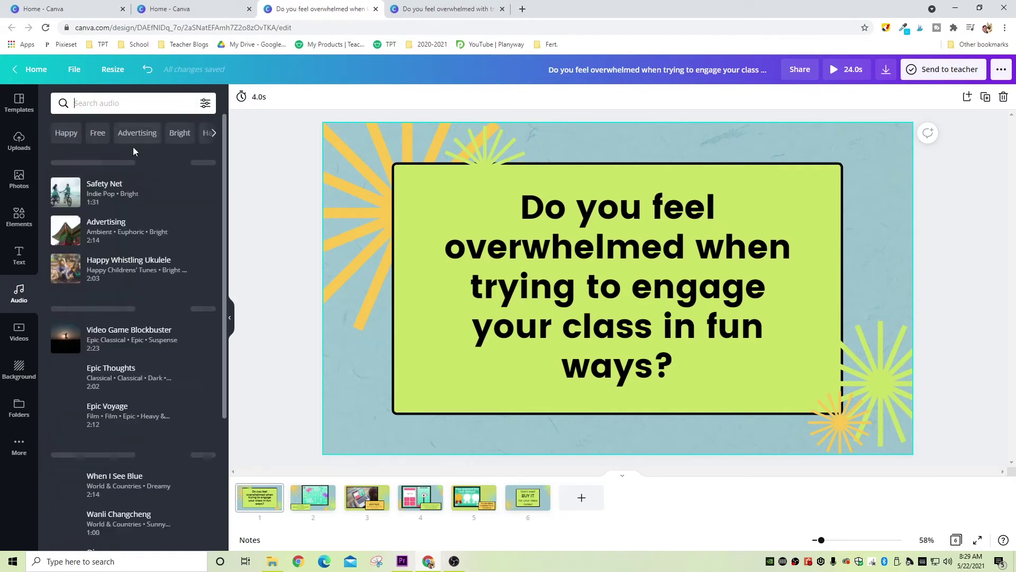
click(64, 134)
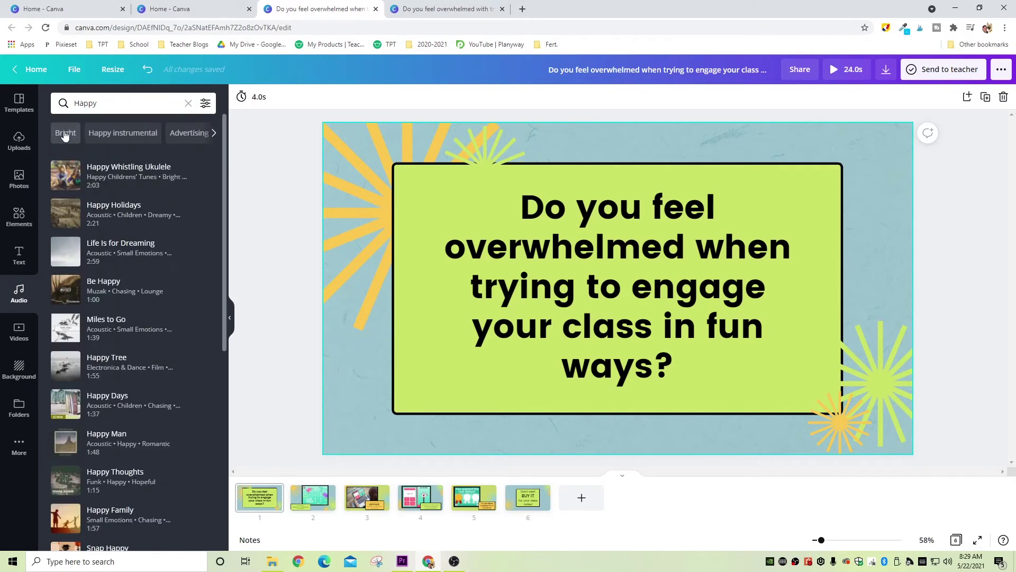
click(65, 133)
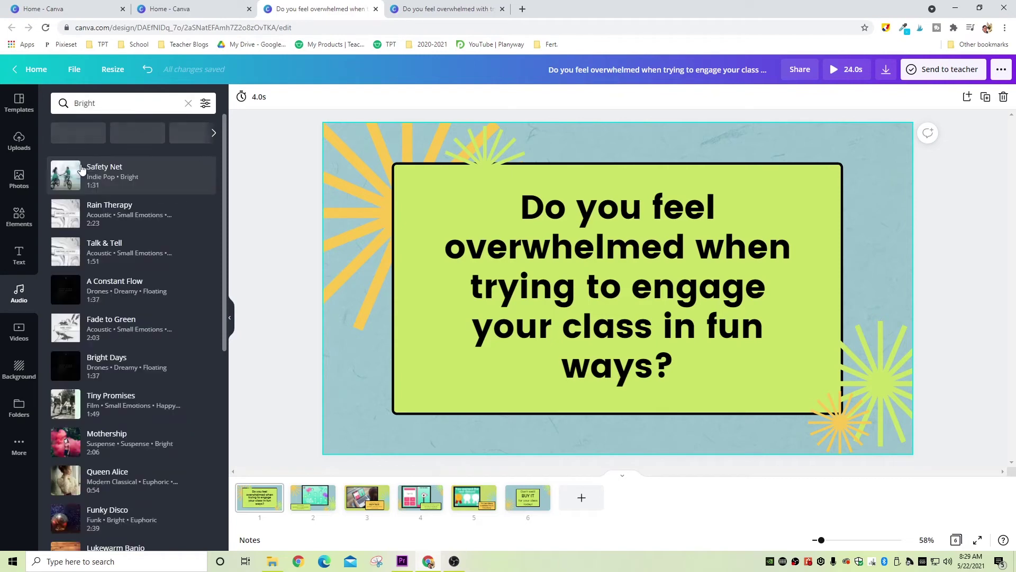
click(144, 183)
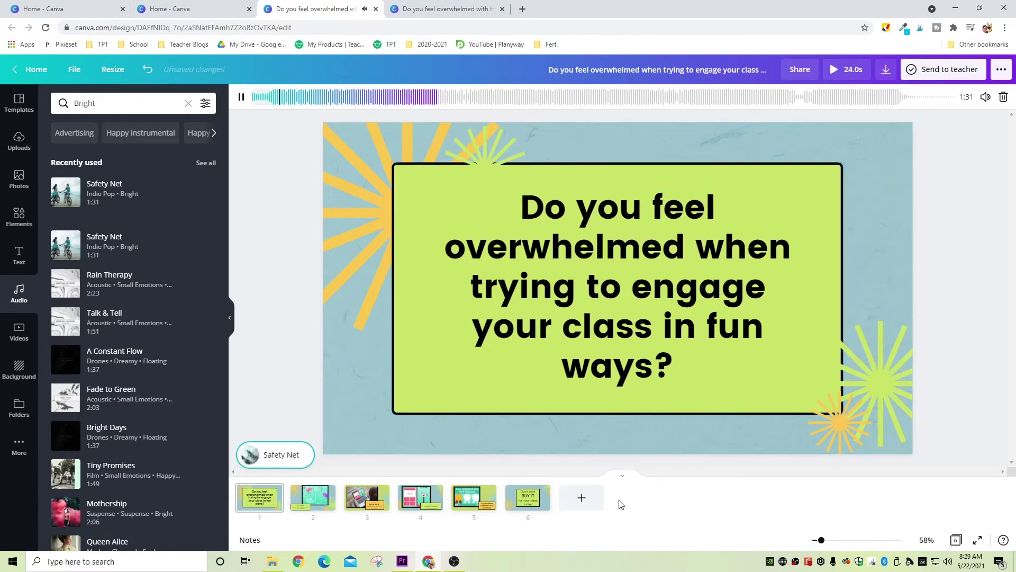
- Look through pages 2 to 6 with the Safety Net track added
click(319, 505)
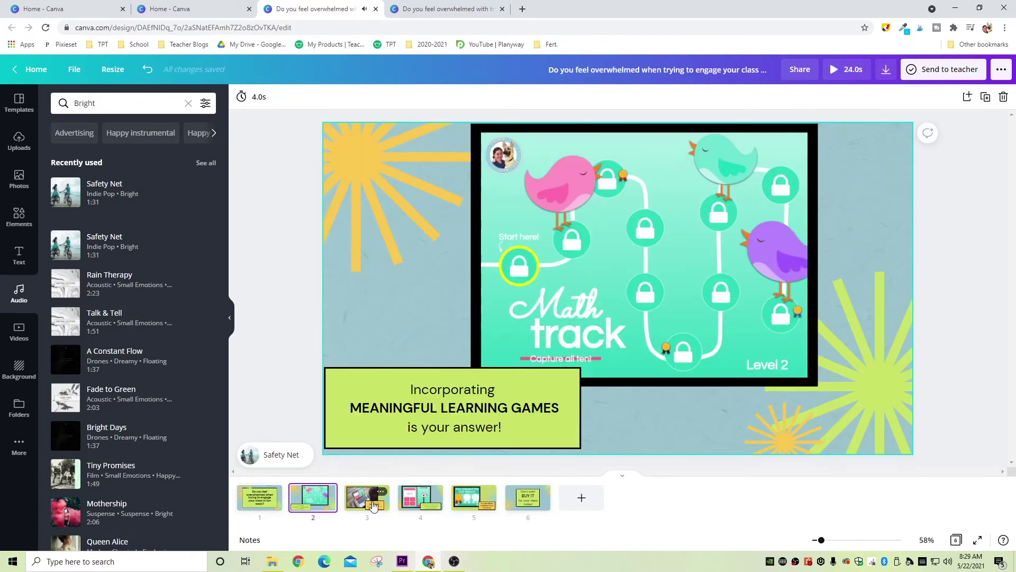
click(374, 507)
click(421, 507)
click(470, 507)
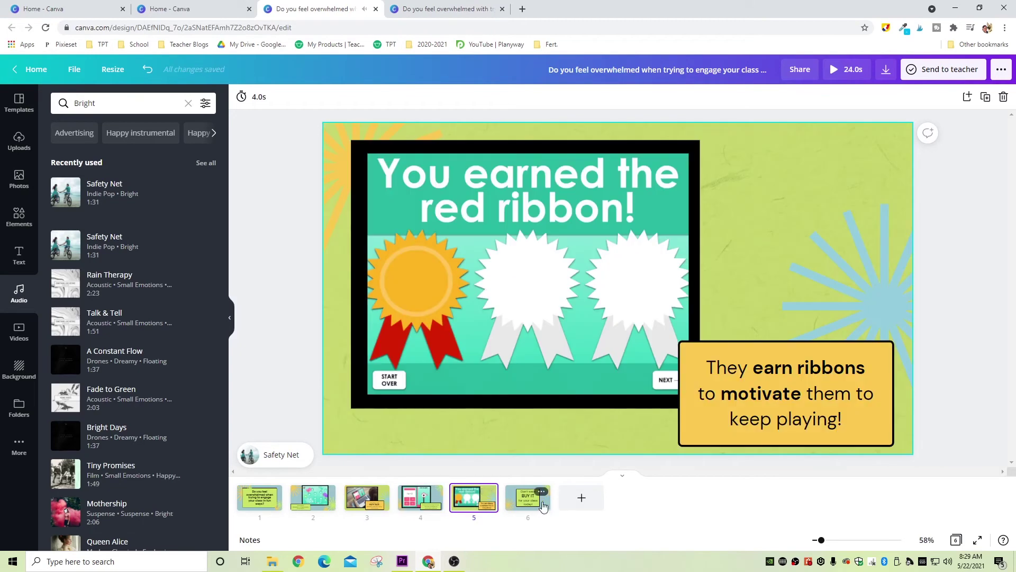
click(528, 507)
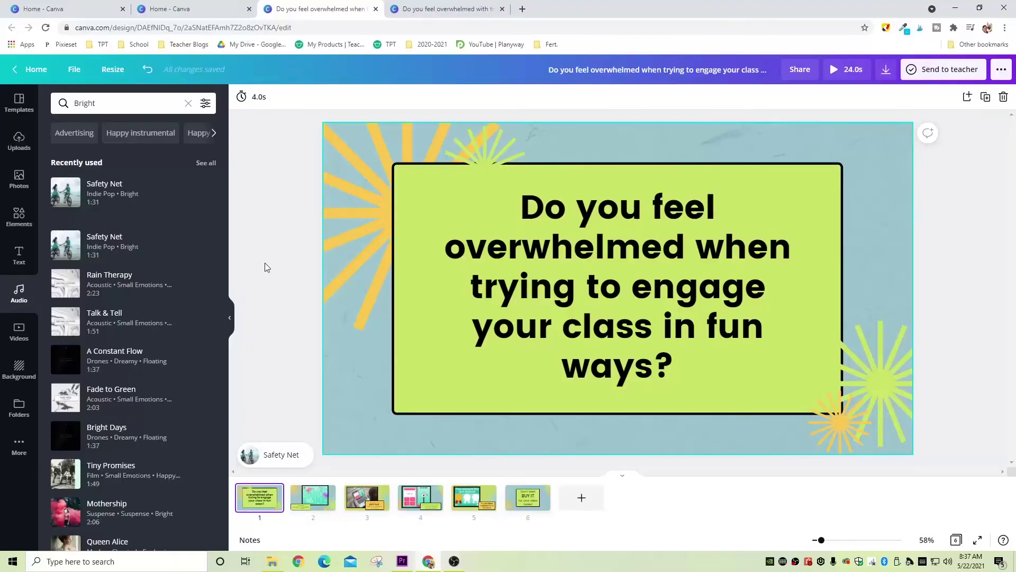
- Try the Tumble animation on the green box on page 1 and apply the Pan animation to it instead
click(416, 317)
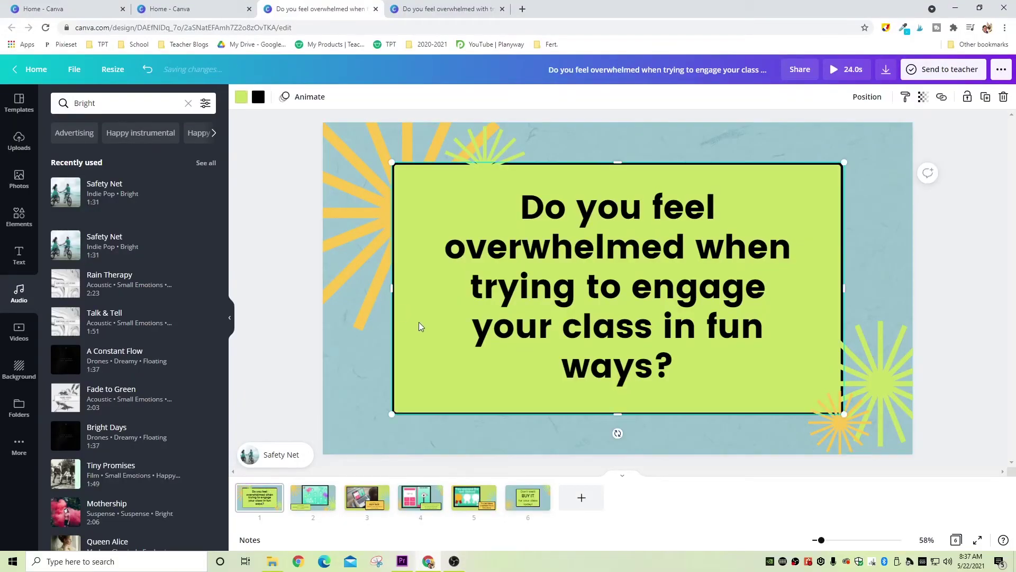
click(310, 97)
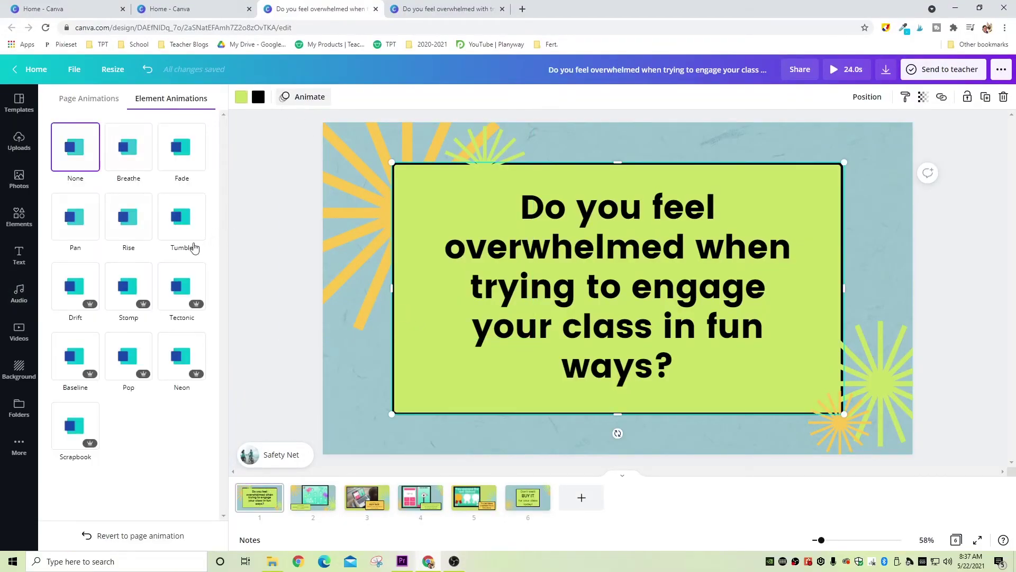
click(174, 286)
click(174, 225)
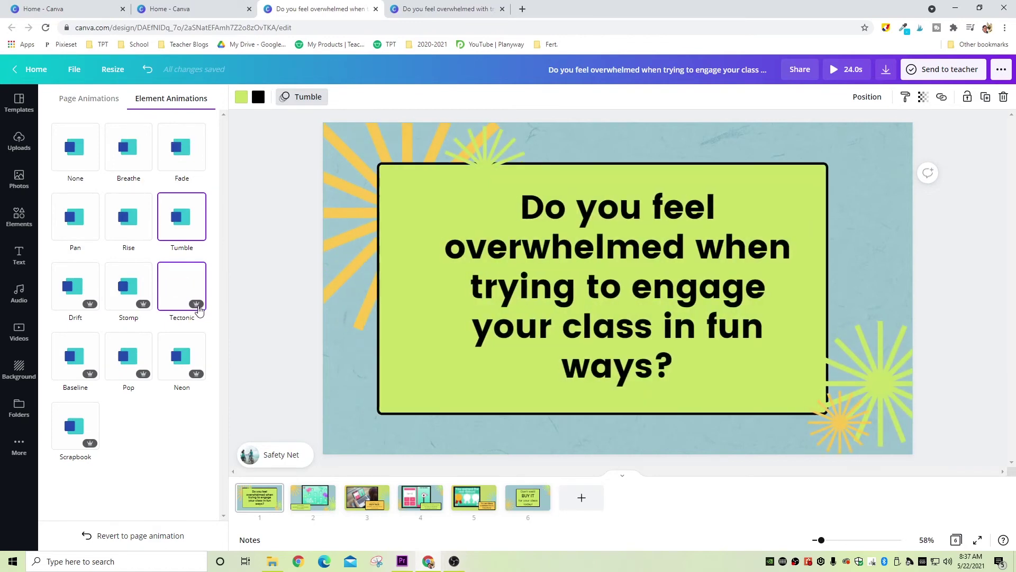
click(129, 217)
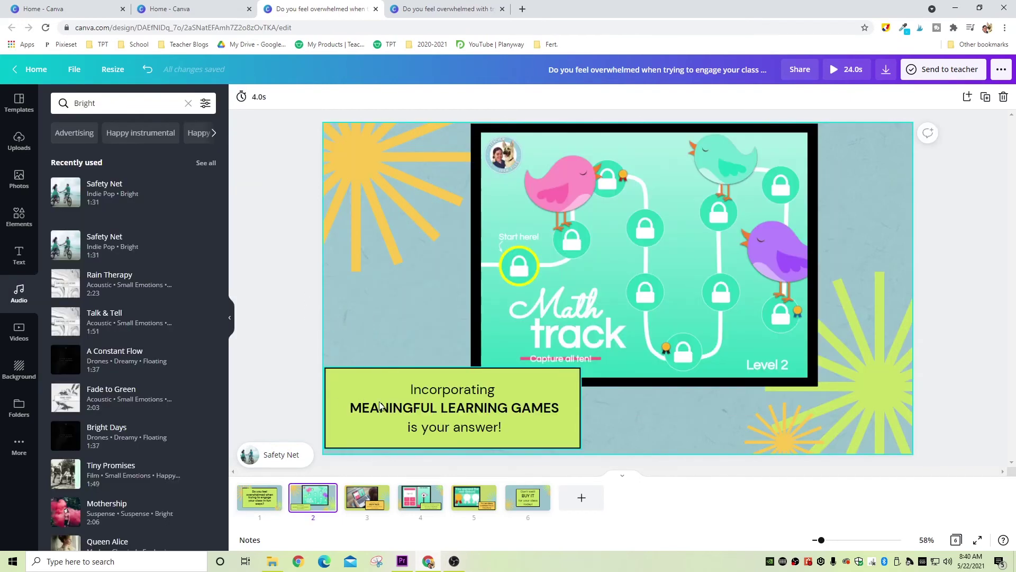
- Apply the Fade photo animation to the bird Math Track image on page 2
click(382, 410)
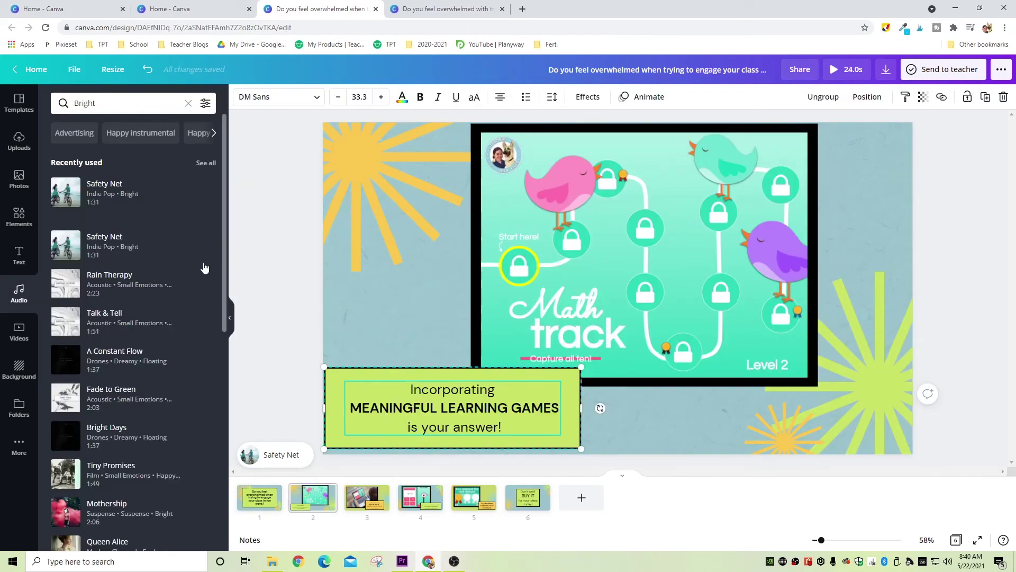
click(529, 245)
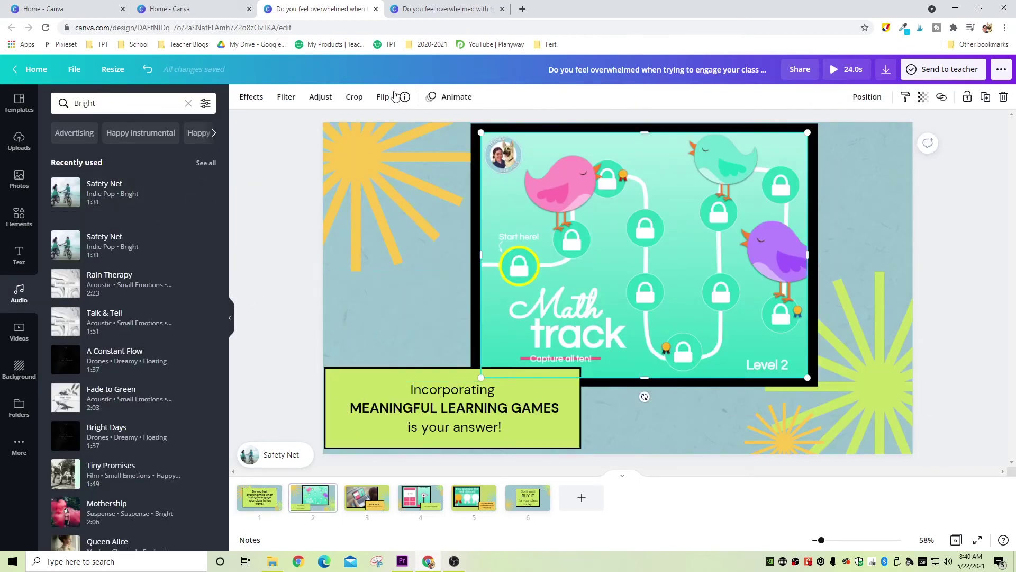
click(434, 97)
click(193, 221)
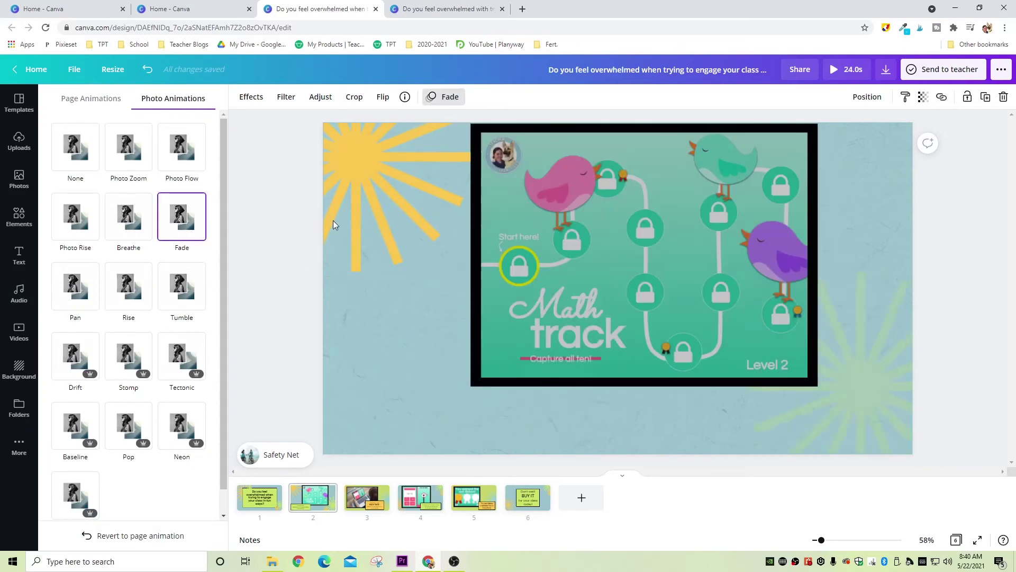
click(411, 414)
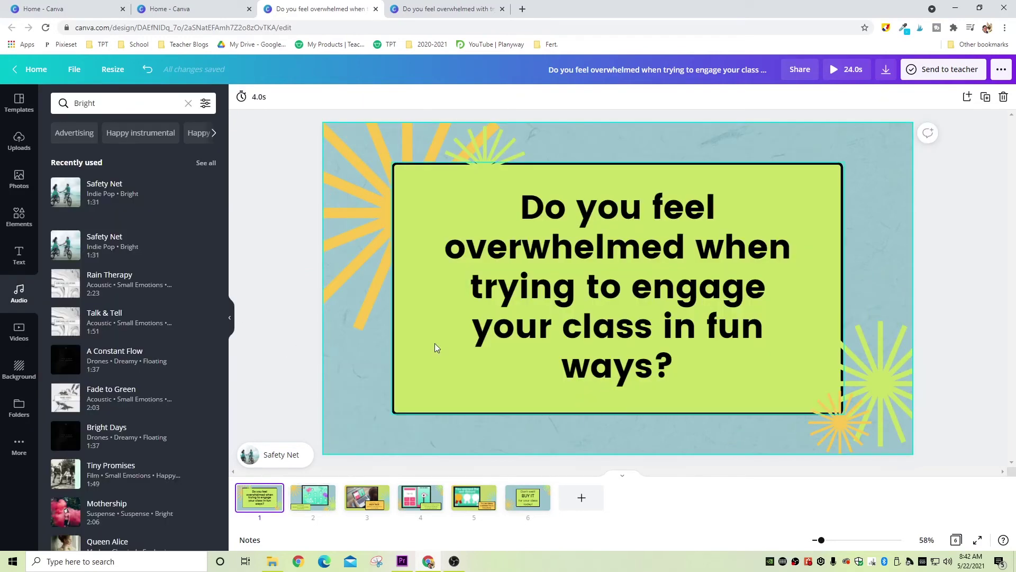
- Apply the Pop text animation to the "Do you feel overwhelmed" heading on page 1
click(434, 343)
click(522, 96)
click(176, 296)
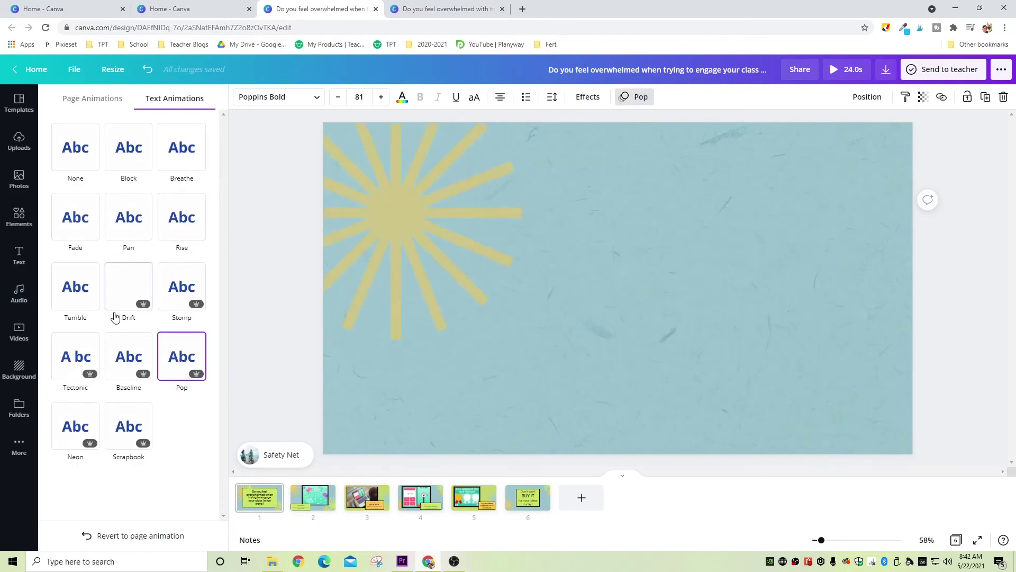